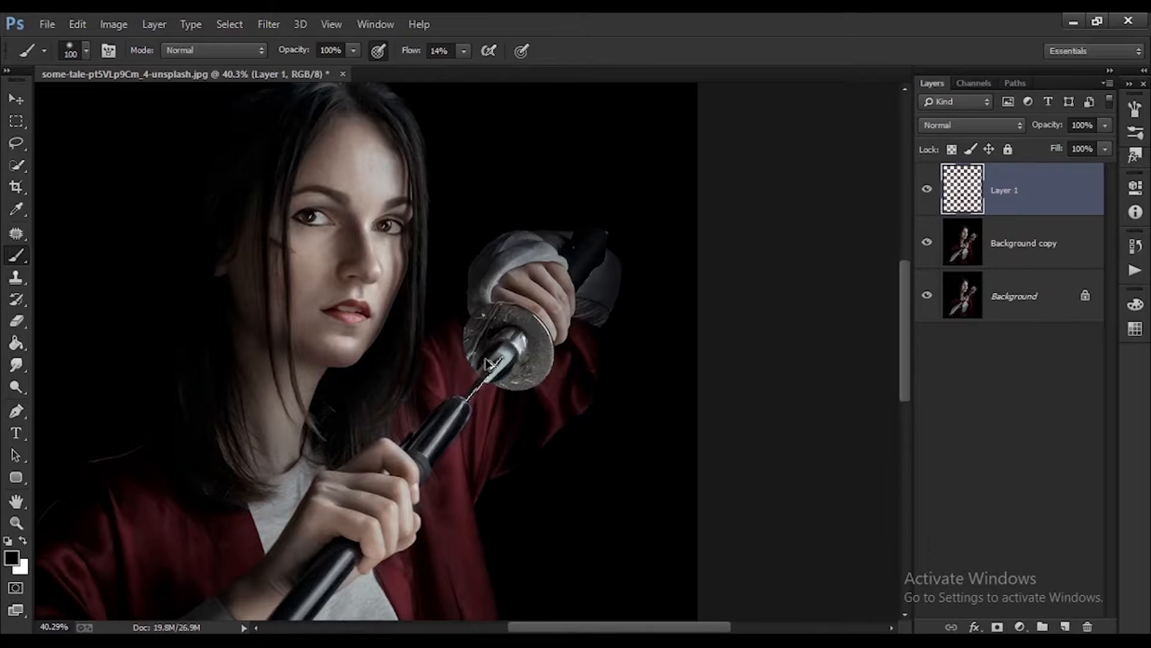
Step: Set the foreground colour to bright pink and fill the thin blade strip between the scabbard and the guard
{"action": "scroll", "coordinate": [548, 318], "scroll_direction": "up", "scroll_amount": 6}
{"action": "left_click", "coordinate": [11, 558]}
{"action": "left_click", "coordinate": [744, 298]}
{"action": "left_click", "coordinate": [720, 280]}
{"action": "left_click", "coordinate": [894, 268]}
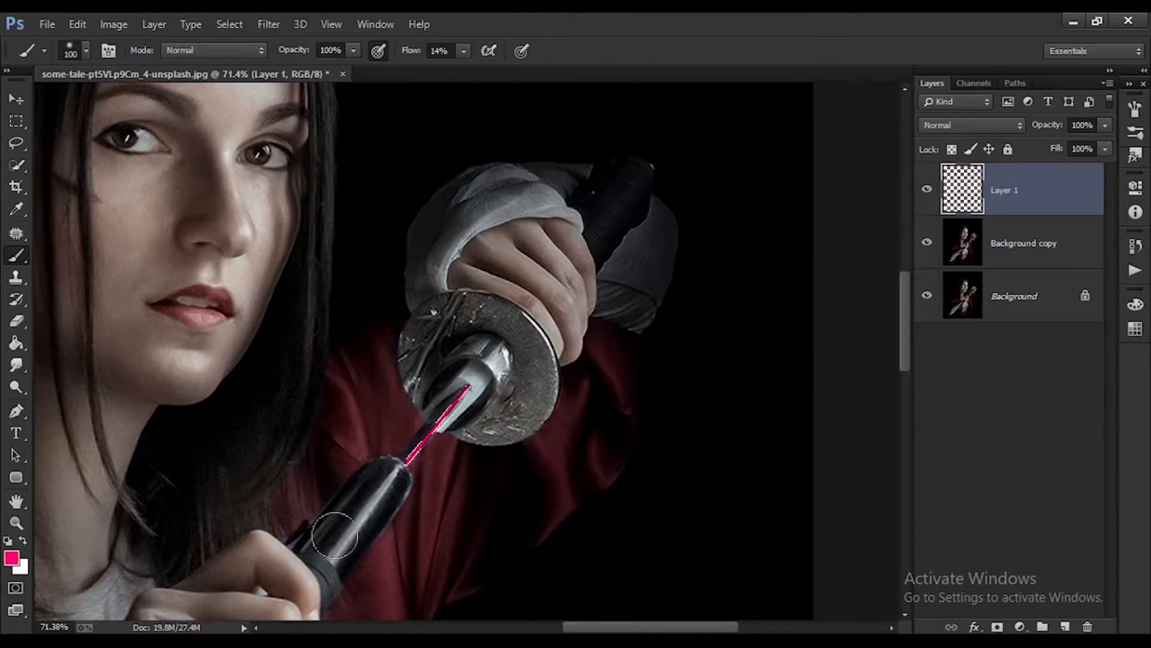
Step: Paint a thin white core line along the centre of the pink blade strip with a 4 px brush
{"action": "scroll", "coordinate": [466, 390], "scroll_direction": "up", "scroll_amount": 15}
{"action": "key", "text": "bracketleft"}
{"action": "key", "text": "bracketleft"}
{"action": "key", "text": "bracketleft"}
{"action": "key", "text": "bracketleft"}
{"action": "key", "text": "bracketleft"}
{"action": "key", "text": "bracketleft"}
{"action": "key", "text": "bracketleft"}
{"action": "key", "text": "bracketleft"}
{"action": "key", "text": "bracketleft"}
{"action": "key", "text": "bracketleft"}
{"action": "key", "text": "bracketleft"}
{"action": "key", "text": "bracketleft"}
{"action": "key", "text": "bracketleft"}
{"action": "key", "text": "bracketleft"}
{"action": "key", "text": "bracketleft"}
{"action": "key", "text": "bracketleft"}
{"action": "key", "text": "bracketleft"}
{"action": "key", "text": "bracketleft"}
{"action": "key", "text": "bracketleft"}
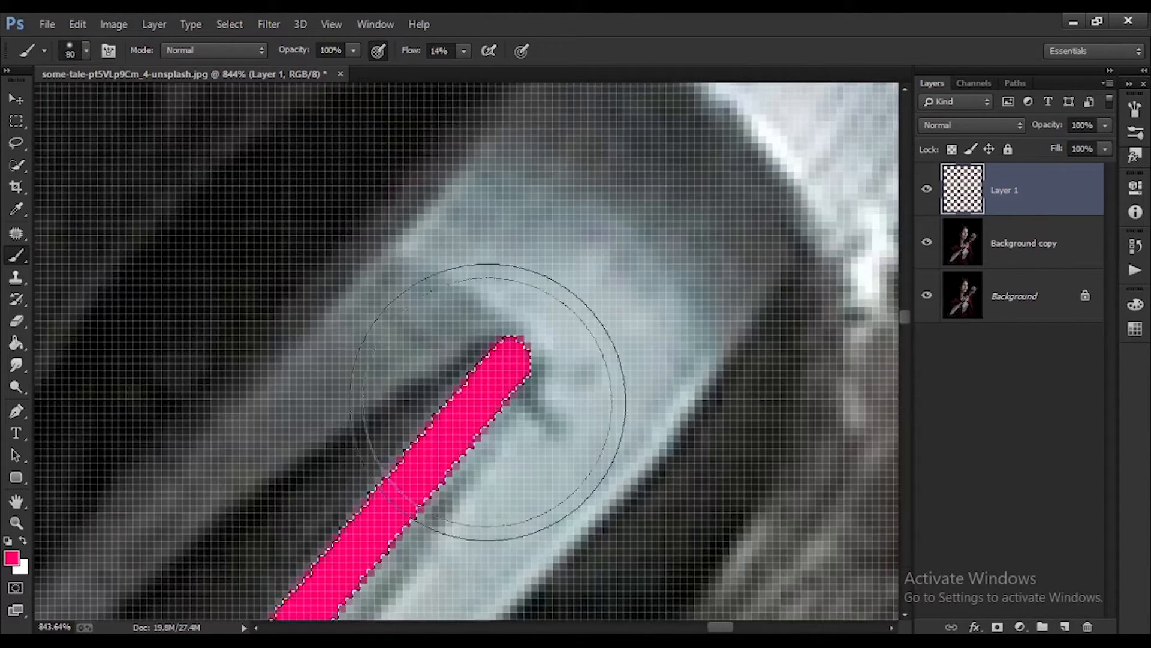
{"action": "key", "text": "x"}
{"action": "scroll", "coordinate": [367, 398], "scroll_direction": "down", "scroll_amount": 9}
{"action": "scroll", "coordinate": [330, 474], "scroll_direction": "up", "scroll_amount": 5}
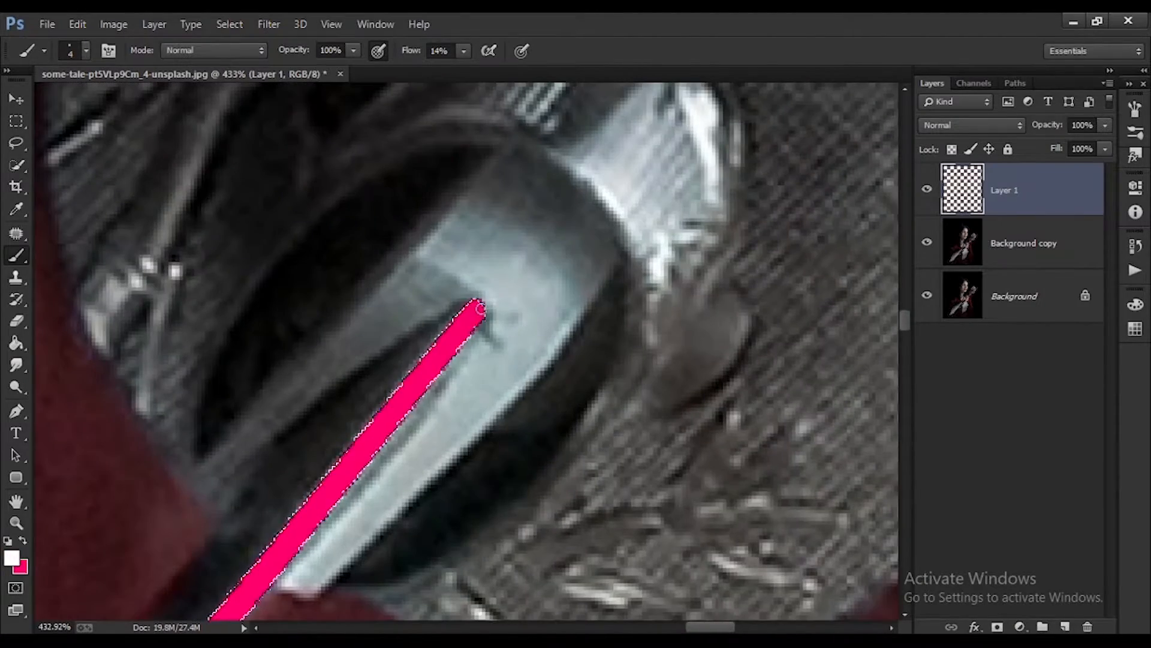
{"action": "scroll", "coordinate": [291, 219], "scroll_direction": "down", "scroll_amount": 6}
{"action": "scroll", "coordinate": [183, 465], "scroll_direction": "up", "scroll_amount": 2}
{"action": "left_click", "coordinate": [200, 482]}
{"action": "left_click", "coordinate": [430, 222], "text": "shift"}
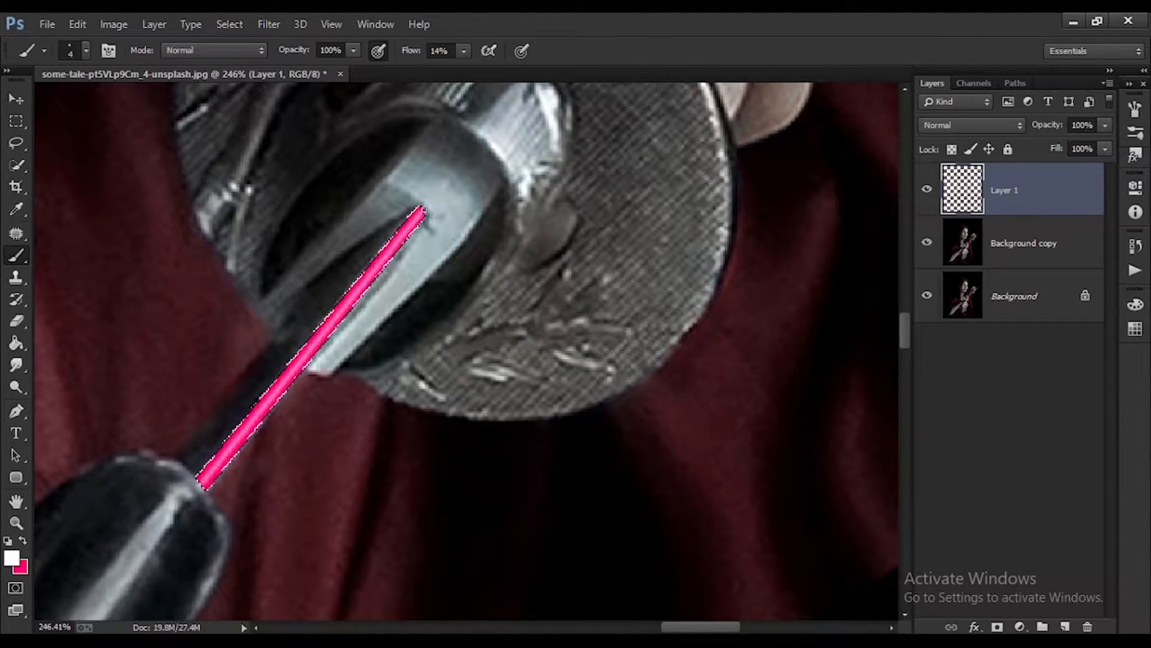
{"action": "scroll", "coordinate": [258, 414], "scroll_direction": "down", "scroll_amount": 5}
{"action": "scroll", "coordinate": [334, 391], "scroll_direction": "up", "scroll_amount": 6}
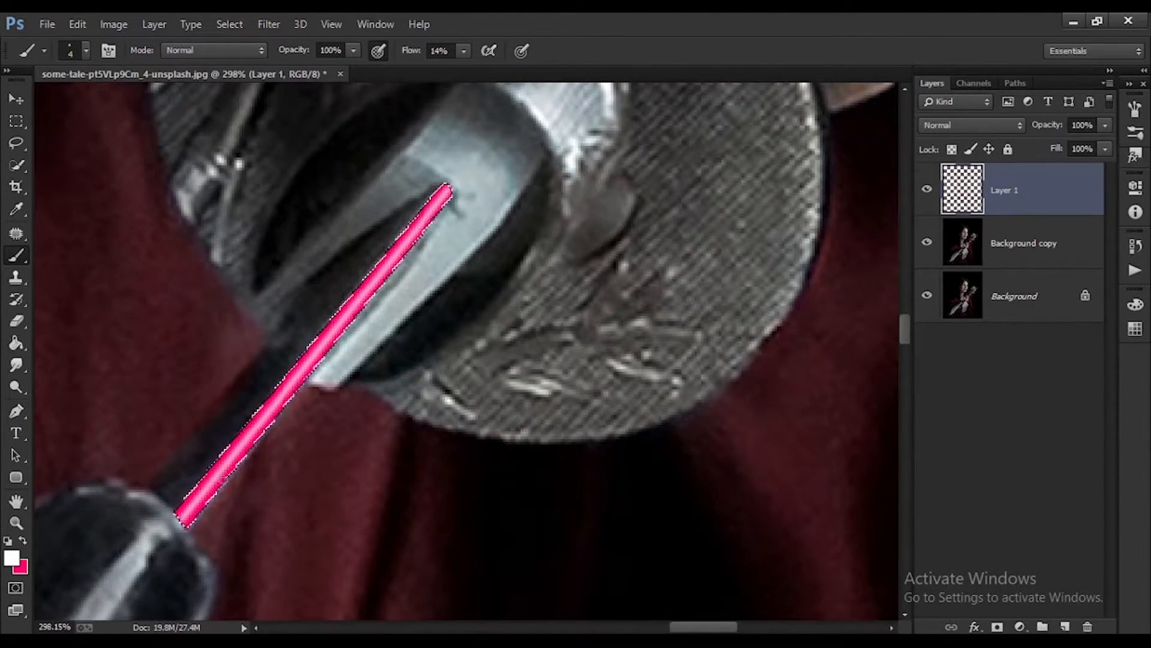
Step: Paint a soft pink glow around the blade strip with a 20 px brush at 6% flow
{"action": "key", "text": "bracketright"}
{"action": "key", "text": "bracketright"}
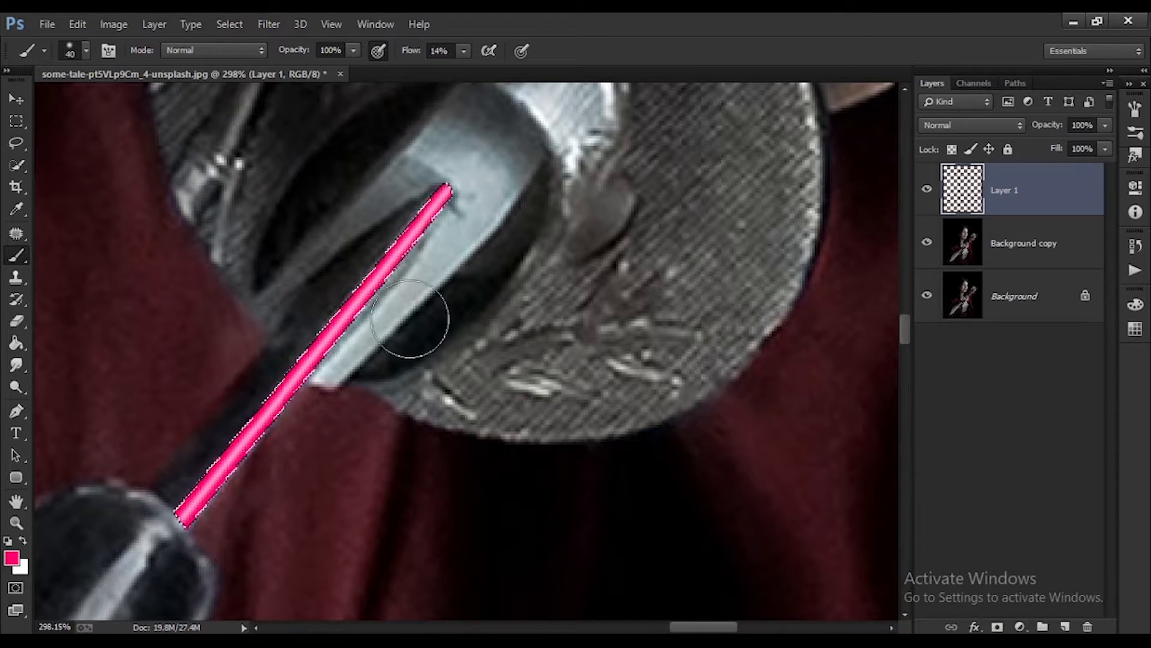
{"action": "scroll", "coordinate": [411, 321], "scroll_direction": "down", "scroll_amount": 5}
{"action": "scroll", "coordinate": [382, 313], "scroll_direction": "up", "scroll_amount": 3}
{"action": "scroll", "coordinate": [300, 468], "scroll_direction": "up", "scroll_amount": 4}
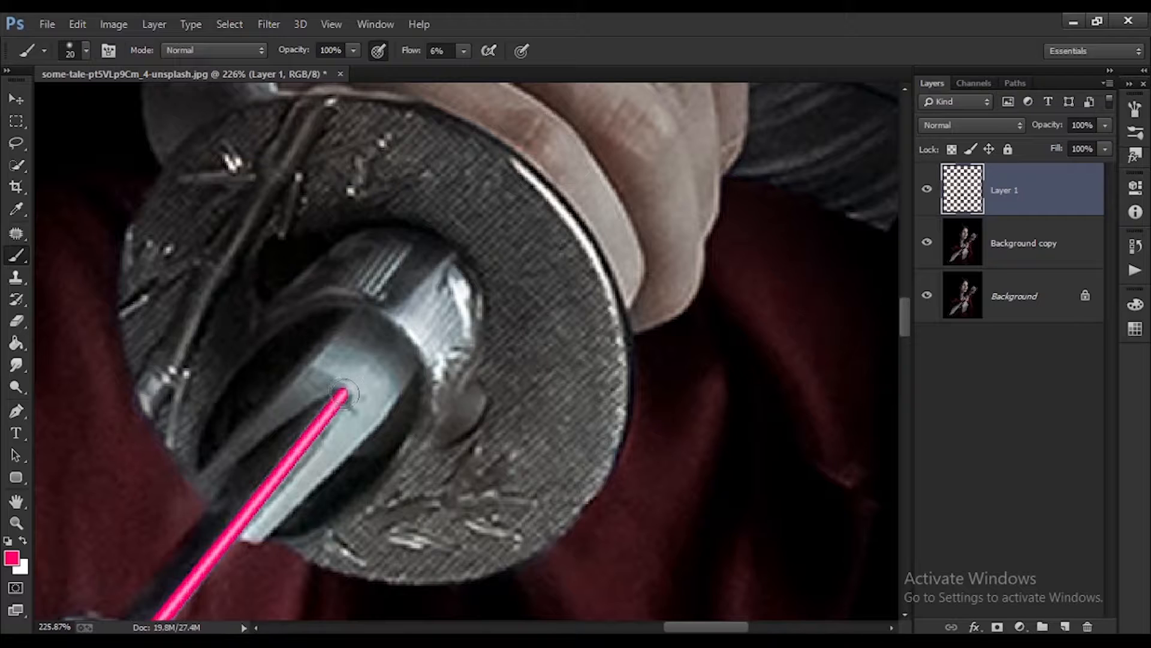
{"action": "scroll", "coordinate": [300, 398], "scroll_direction": "down", "scroll_amount": 4}
{"action": "scroll", "coordinate": [244, 406], "scroll_direction": "up", "scroll_amount": 3}
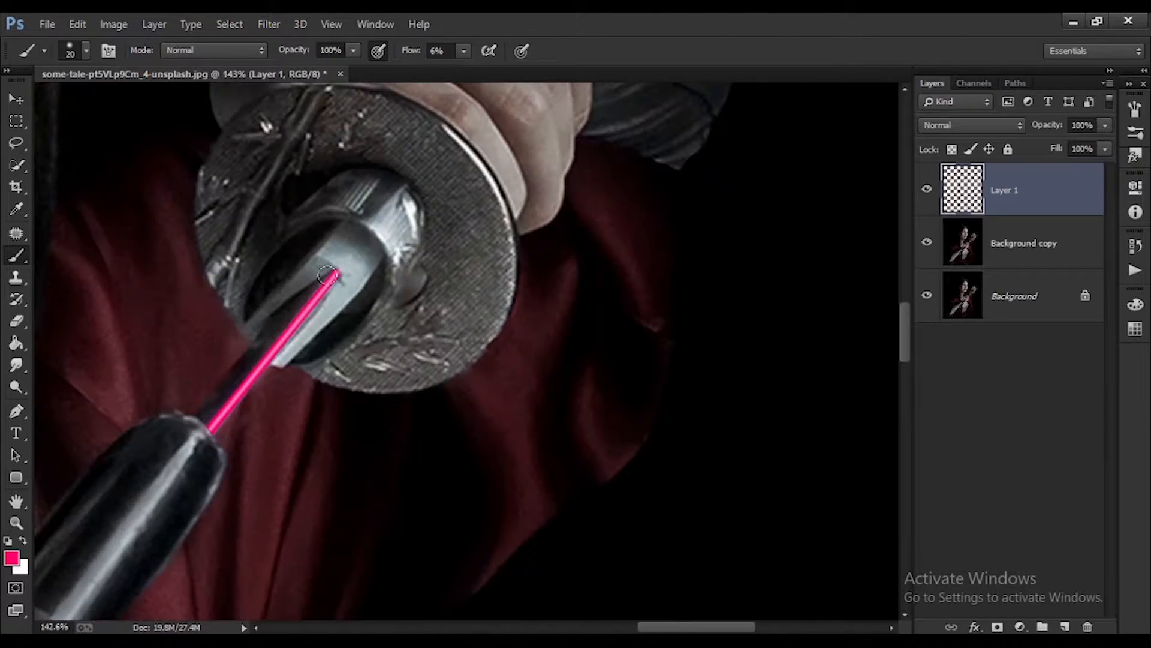
{"action": "scroll", "coordinate": [243, 402], "scroll_direction": "down", "scroll_amount": 2}
{"action": "scroll", "coordinate": [244, 403], "scroll_direction": "down", "scroll_amount": 3}
{"action": "scroll", "coordinate": [368, 288], "scroll_direction": "up", "scroll_amount": 8}
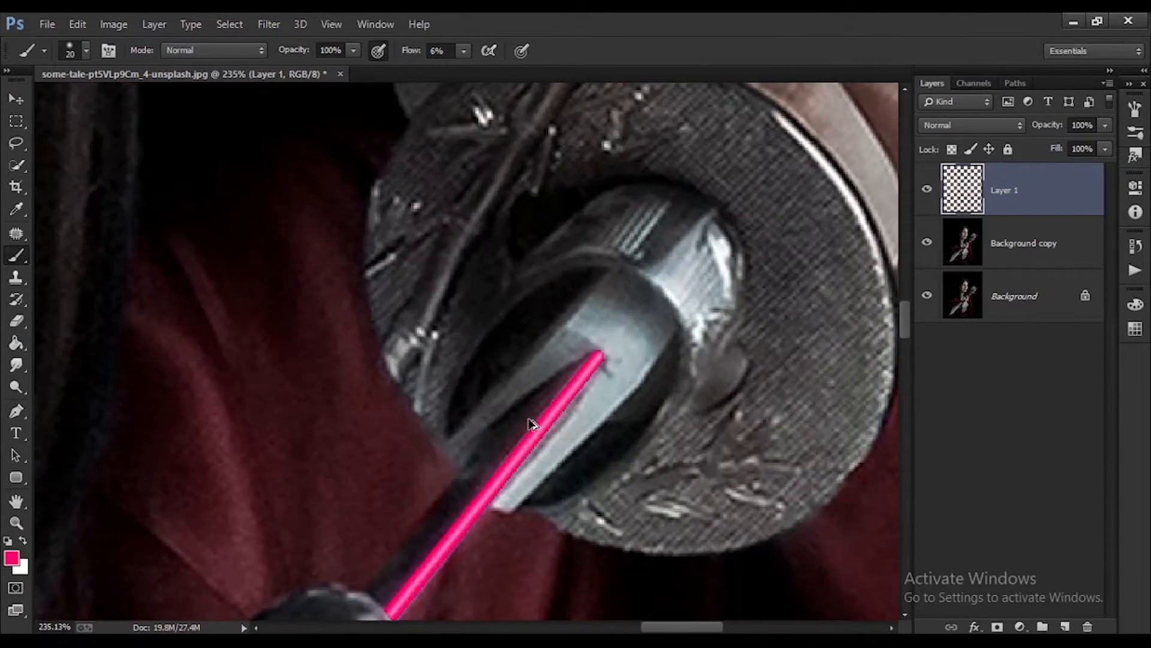
{"action": "scroll", "coordinate": [490, 436], "scroll_direction": "down", "scroll_amount": 10}
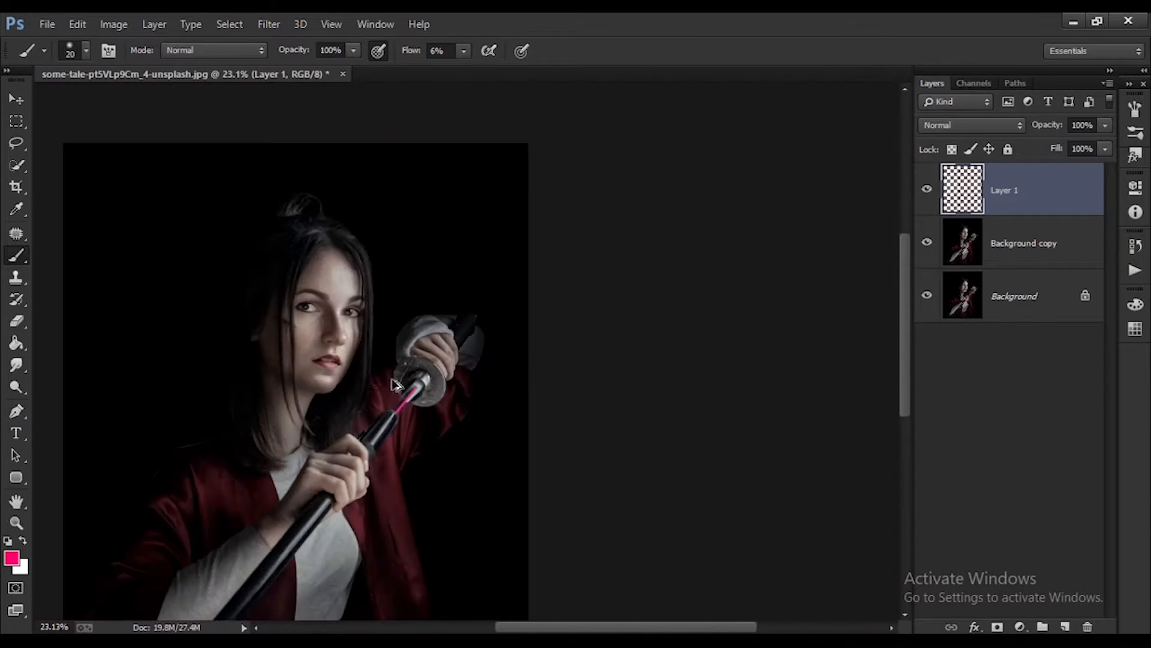
{"action": "scroll", "coordinate": [399, 380], "scroll_direction": "up", "scroll_amount": 2}
{"action": "scroll", "coordinate": [403, 375], "scroll_direction": "down", "scroll_amount": 2}
{"action": "scroll", "coordinate": [507, 363], "scroll_direction": "down", "scroll_amount": 1}
Step: Add an Exposure adjustment layer above Background copy and adjust its exposure, offset and gamma to darken the portrait
{"action": "left_click", "coordinate": [1023, 243]}
{"action": "left_click", "coordinate": [1020, 626]}
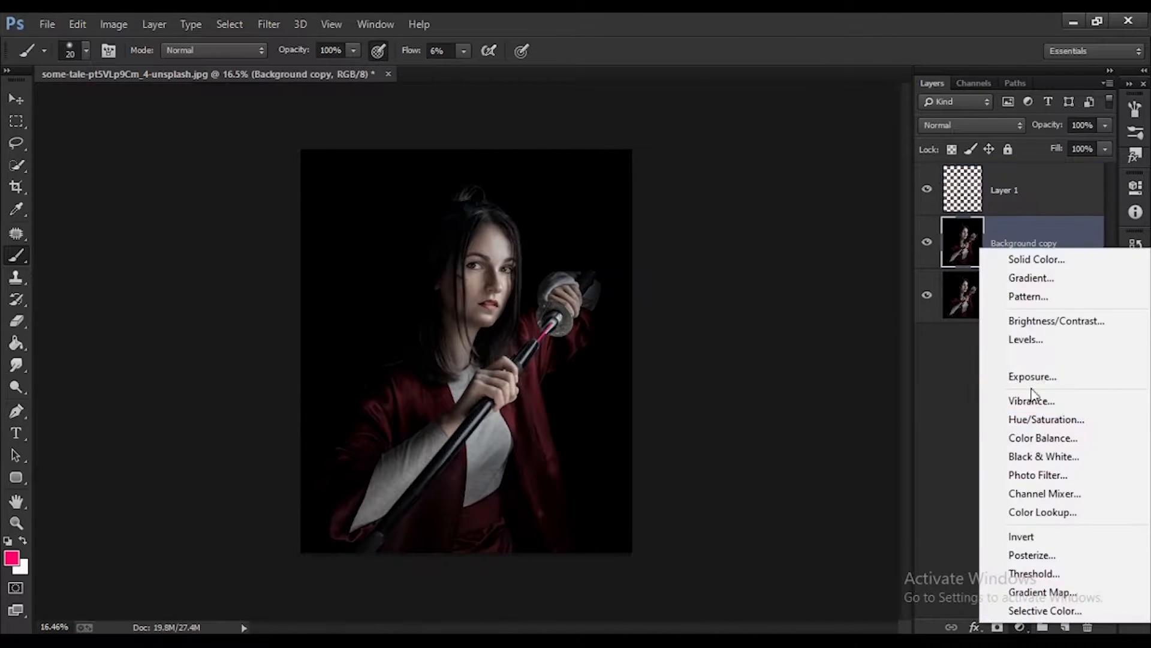
{"action": "left_click", "coordinate": [1029, 372]}
{"action": "left_click_drag", "start_coordinate": [992, 303], "coordinate": [1003, 324]}
{"action": "left_click_drag", "start_coordinate": [994, 341], "coordinate": [1049, 334]}
{"action": "left_click_drag", "start_coordinate": [993, 273], "coordinate": [997, 275]}
Step: Select Layer 1, sample the pink from the blade strip and touch up its glow with a 25 px brush
{"action": "scroll", "coordinate": [579, 382], "scroll_direction": "up", "scroll_amount": 5}
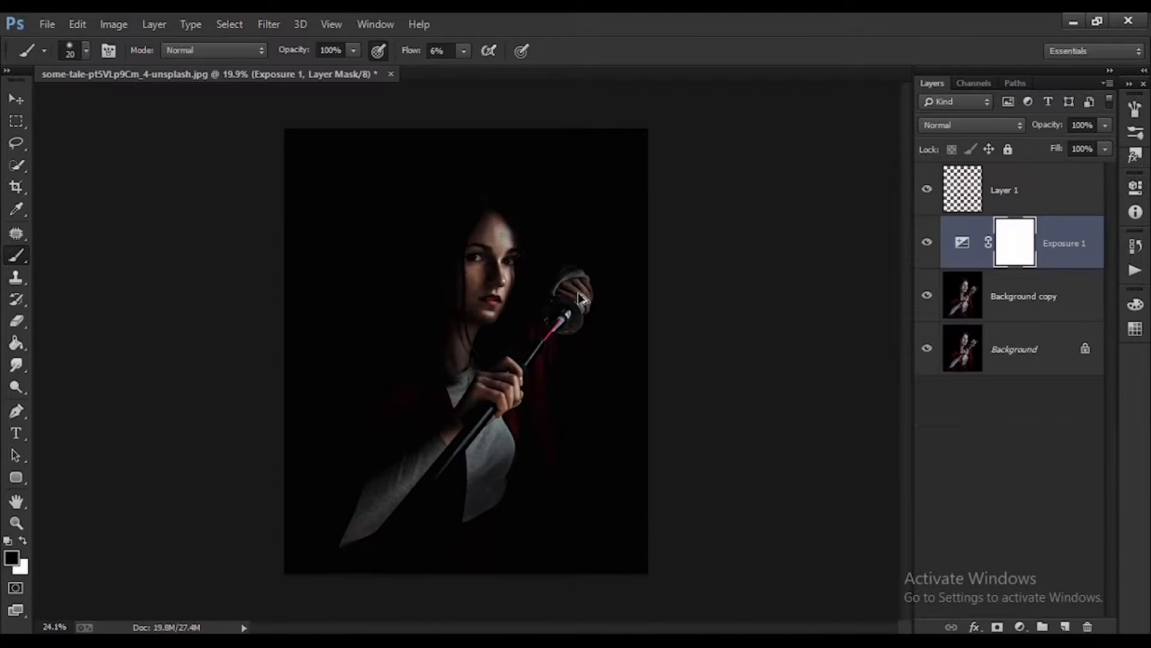
{"action": "key", "text": "x"}
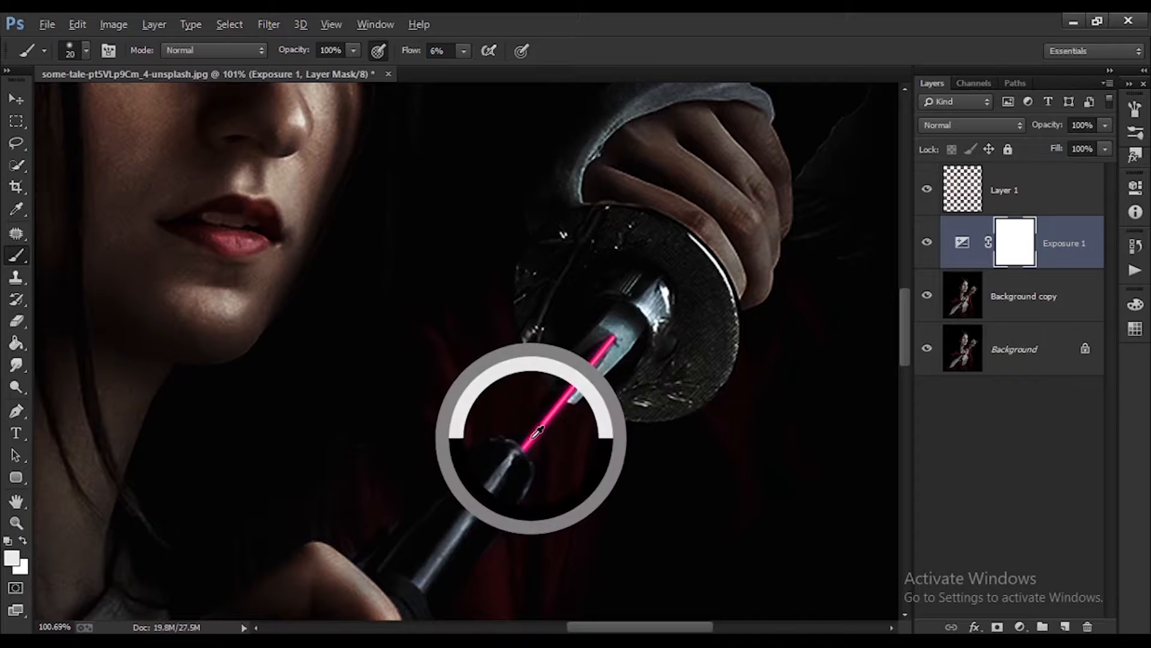
{"action": "scroll", "coordinate": [547, 425], "scroll_direction": "up", "scroll_amount": 4}
{"action": "left_click", "coordinate": [545, 424], "text": "alt"}
{"action": "key", "text": "alt+bracketright"}
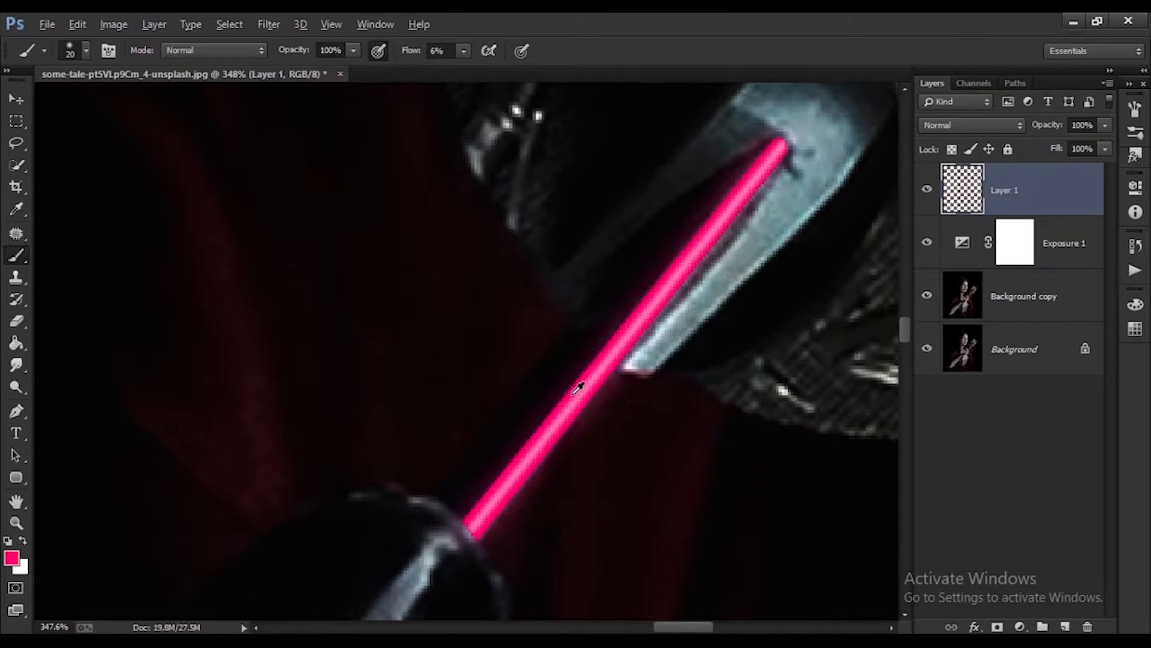
{"action": "scroll", "coordinate": [578, 383], "scroll_direction": "down", "scroll_amount": 5}
{"action": "key", "text": "alt+bracketleft"}
{"action": "key", "text": "alt+bracketright"}
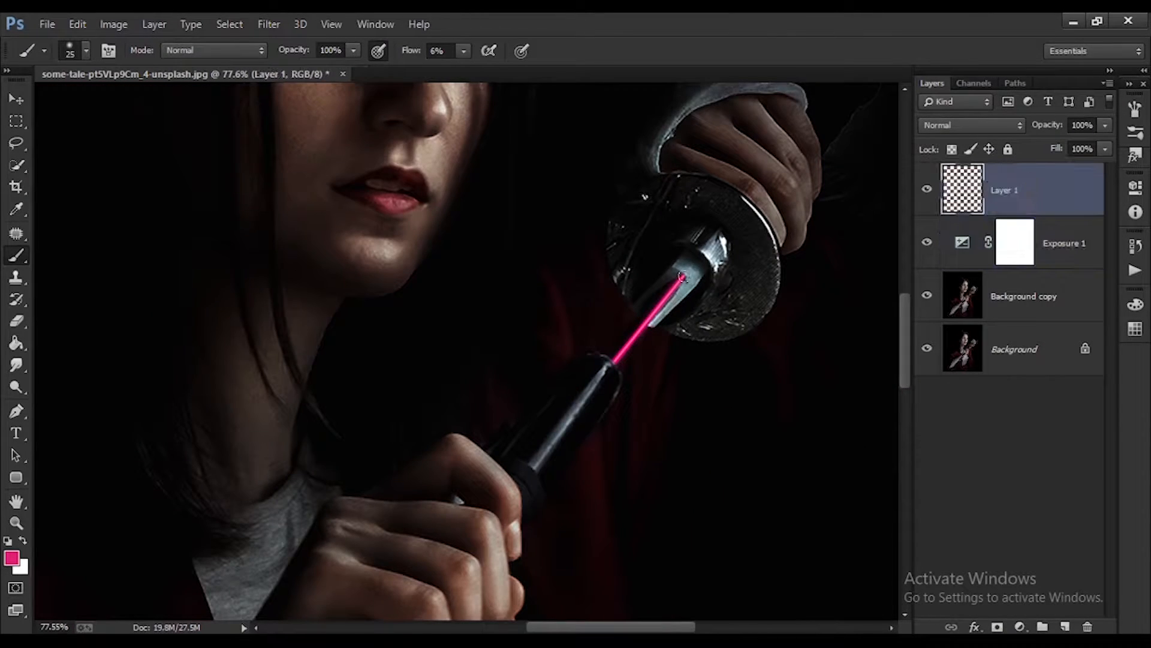
{"action": "scroll", "coordinate": [683, 276], "scroll_direction": "down", "scroll_amount": 2}
{"action": "scroll", "coordinate": [553, 314], "scroll_direction": "up", "scroll_amount": 2}
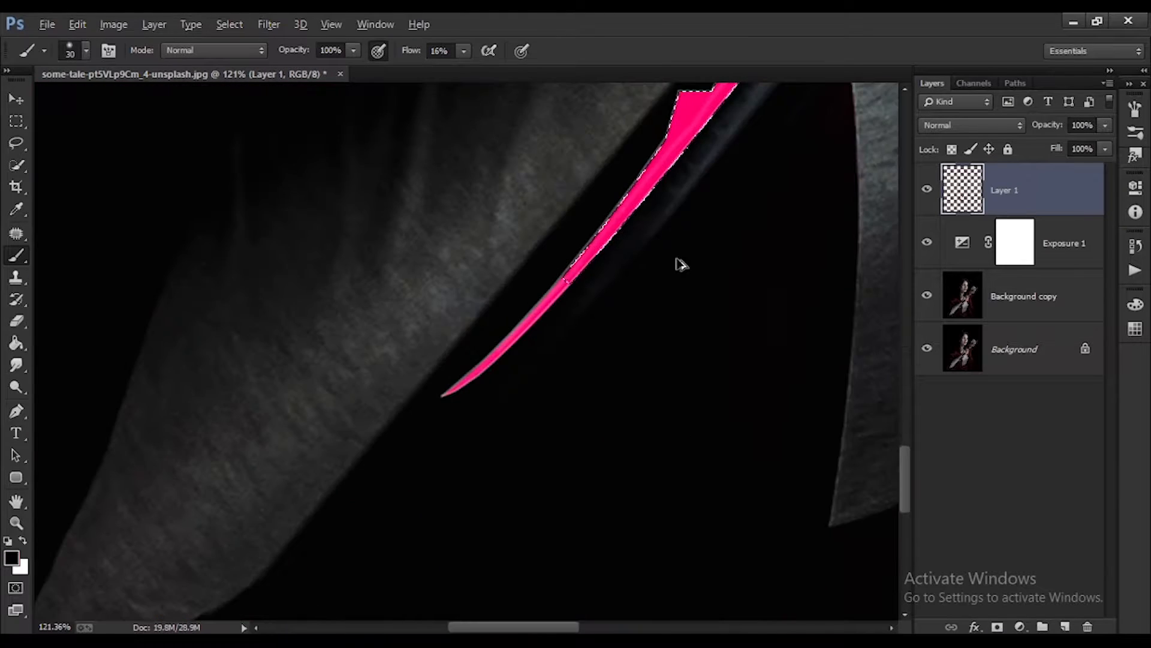
Step: Add an Exposure adjustment masked to the selected pink shape, clip it to Layer 1 and lower its exposure
{"action": "scroll", "coordinate": [676, 260], "scroll_direction": "down", "scroll_amount": 5}
{"action": "scroll", "coordinate": [742, 197], "scroll_direction": "up", "scroll_amount": 5}
{"action": "left_click", "coordinate": [1019, 627]}
{"action": "left_click", "coordinate": [1022, 381]}
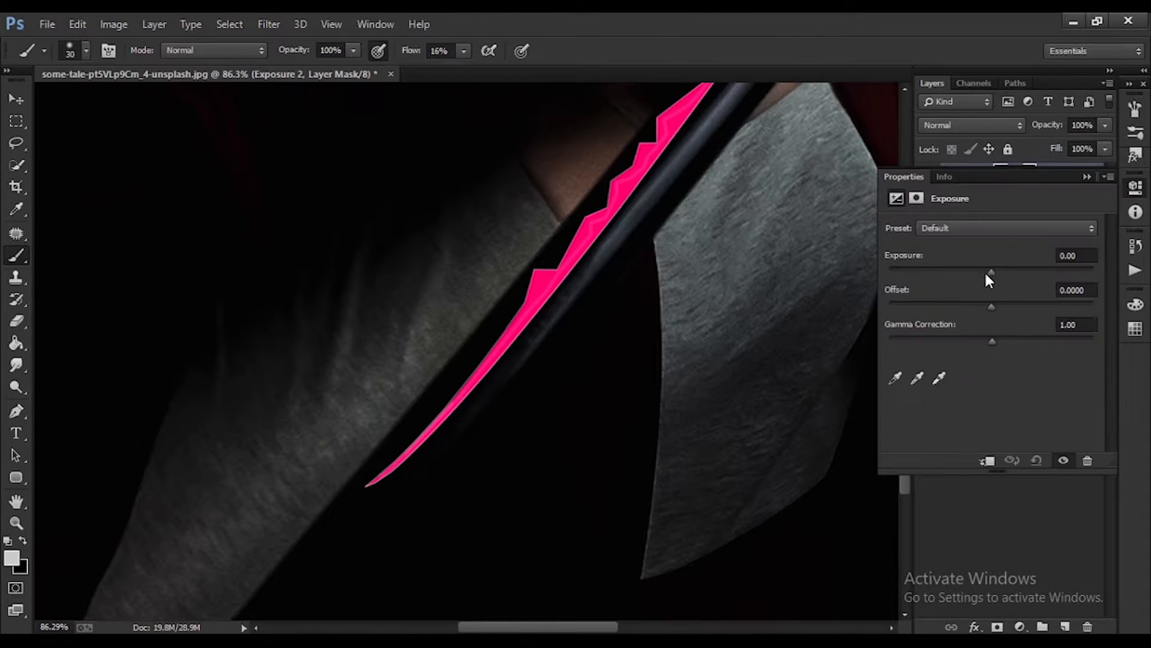
{"action": "key", "text": "ctrl+alt+g"}
{"action": "left_click_drag", "start_coordinate": [992, 273], "coordinate": [992, 306]}
{"action": "left_click_drag", "start_coordinate": [952, 273], "coordinate": [935, 271]}
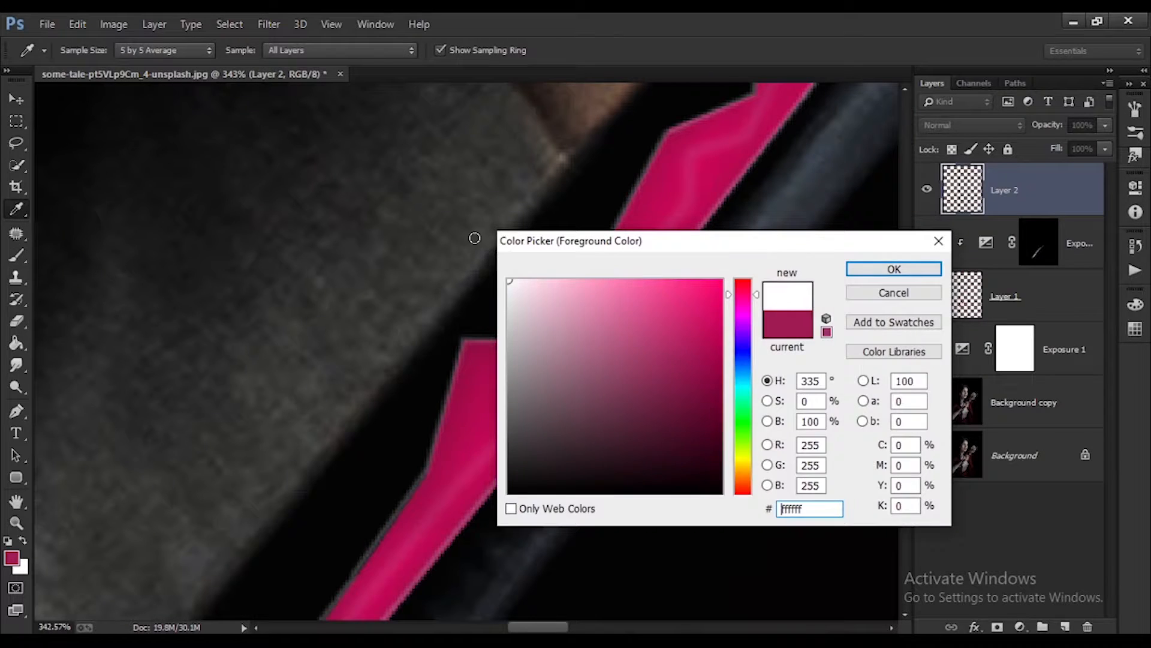
Step: Set the foreground colour to white (ffffff) and paint soft highlights along the jagged upper part of the pink shape on Layer 2
{"action": "key", "text": "Return"}
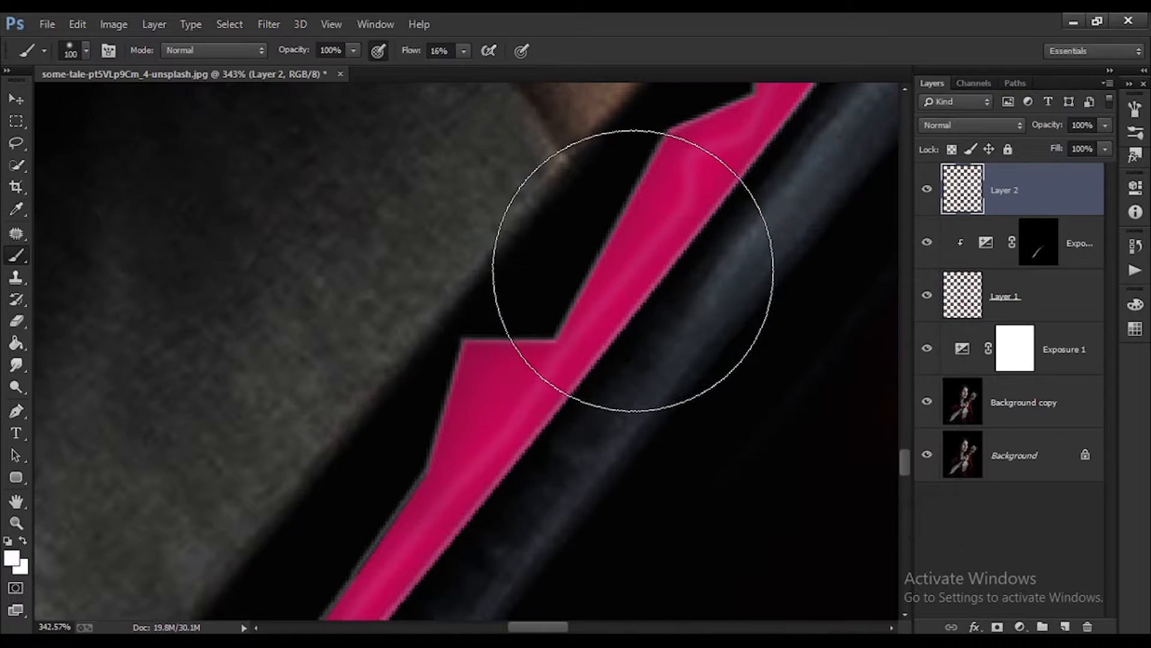
{"action": "left_click_drag", "start_coordinate": [632, 344], "coordinate": [771, 105]}
{"action": "left_click_drag", "start_coordinate": [558, 630], "coordinate": [571, 630]}
{"action": "scroll", "coordinate": [534, 366], "scroll_direction": "up", "scroll_amount": 5}
{"action": "left_click_drag", "start_coordinate": [532, 354], "coordinate": [701, 156]}
{"action": "scroll", "coordinate": [765, 236], "scroll_direction": "up", "scroll_amount": 5}
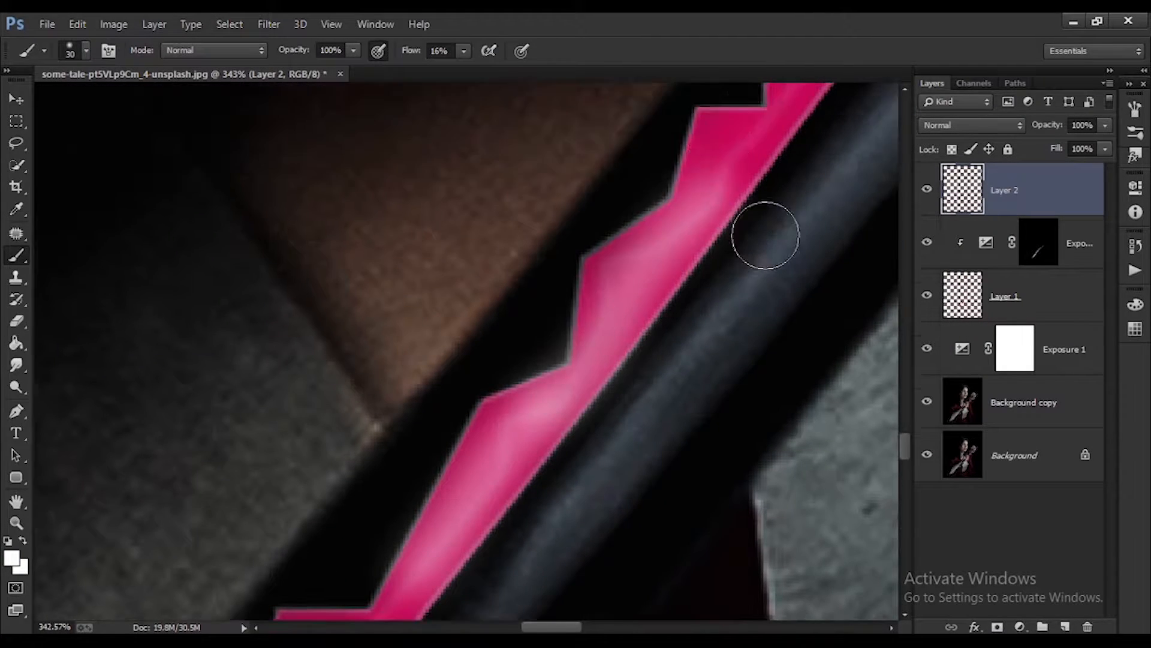
{"action": "left_click_drag", "start_coordinate": [765, 258], "coordinate": [839, 114]}
{"action": "scroll", "coordinate": [802, 252], "scroll_direction": "up", "scroll_amount": 4}
{"action": "left_click_drag", "start_coordinate": [578, 631], "coordinate": [590, 631]}
{"action": "left_click_drag", "start_coordinate": [664, 223], "coordinate": [776, 135]}
{"action": "scroll", "coordinate": [717, 300], "scroll_direction": "down", "scroll_amount": 8}
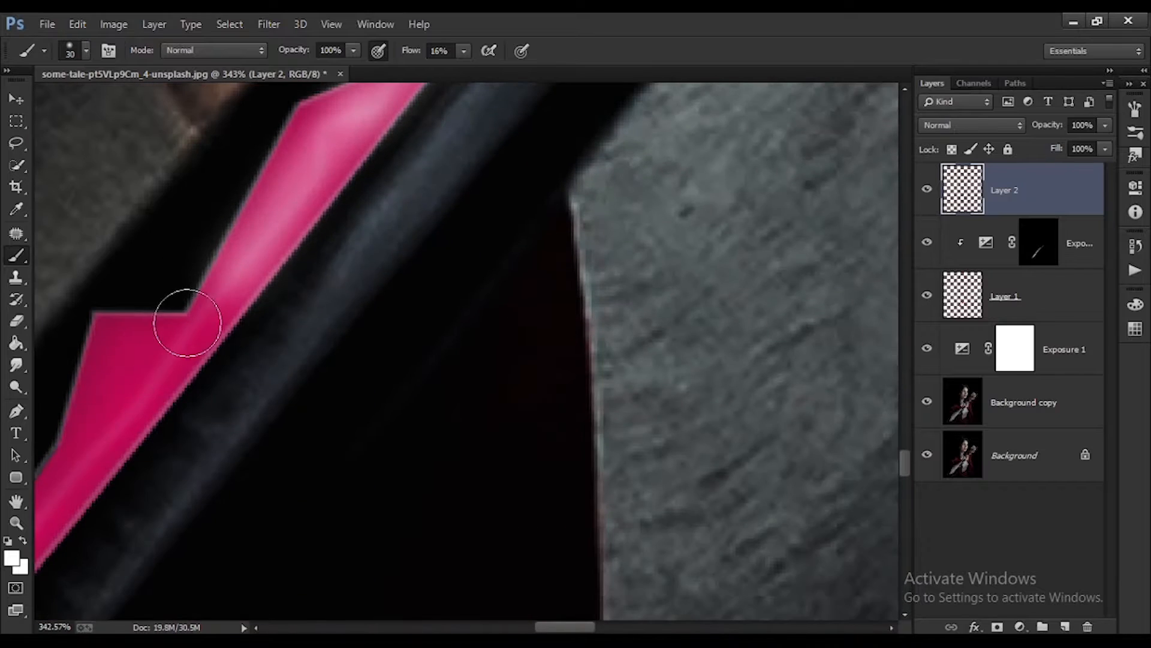
{"action": "mouse_move", "coordinate": [188, 324]}
{"action": "left_mouse_down"}
{"action": "mouse_move", "coordinate": [122, 383]}
{"action": "mouse_move", "coordinate": [44, 494]}
{"action": "left_mouse_up"}
{"action": "key", "text": "ctrl+z"}
{"action": "scroll", "coordinate": [133, 387], "scroll_direction": "down", "scroll_amount": 5}
{"action": "scroll", "coordinate": [141, 384], "scroll_direction": "up", "scroll_amount": 5}
{"action": "mouse_move", "coordinate": [349, 251]}
{"action": "left_mouse_down"}
{"action": "mouse_move", "coordinate": [289, 308]}
{"action": "mouse_move", "coordinate": [146, 504]}
{"action": "left_mouse_up"}
{"action": "key", "text": "ctrl+z"}
Step: Continue the white highlight down the lower pink shape to its tip, reducing the brush size as it narrows
{"action": "scroll", "coordinate": [270, 336], "scroll_direction": "down", "scroll_amount": 2}
{"action": "mouse_move", "coordinate": [390, 139]}
{"action": "left_mouse_down"}
{"action": "mouse_move", "coordinate": [329, 178]}
{"action": "mouse_move", "coordinate": [302, 241]}
{"action": "mouse_move", "coordinate": [202, 360]}
{"action": "left_mouse_up"}
{"action": "key", "text": "bracketleft"}
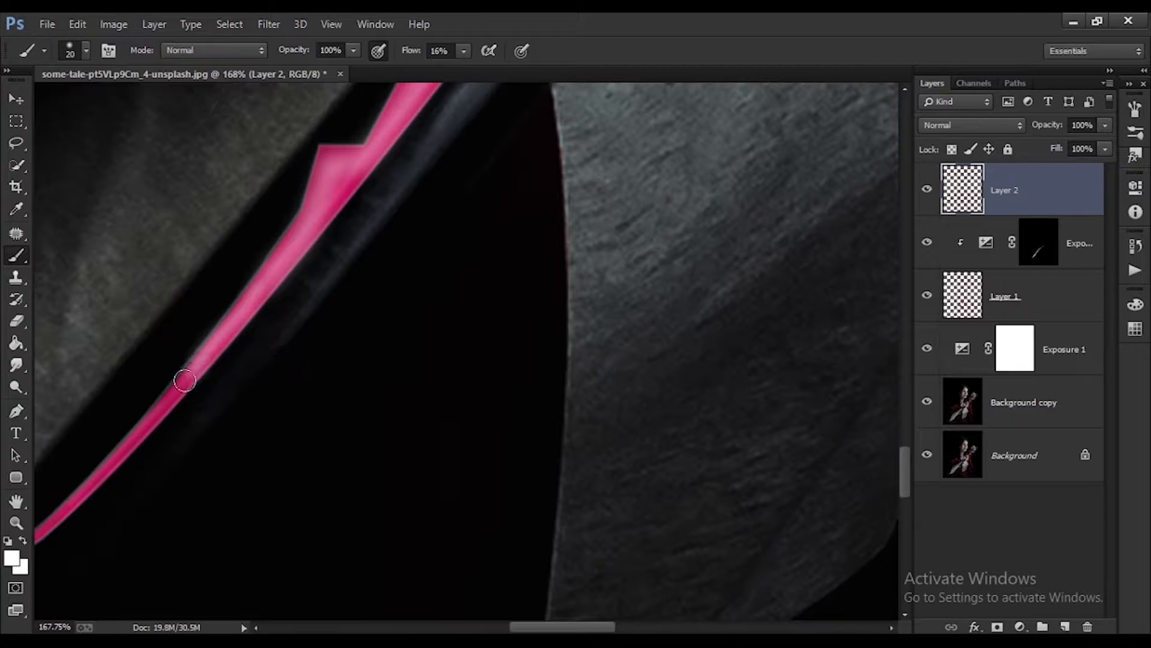
{"action": "scroll", "coordinate": [185, 381], "scroll_direction": "down", "scroll_amount": 2}
{"action": "scroll", "coordinate": [198, 348], "scroll_direction": "up", "scroll_amount": 4}
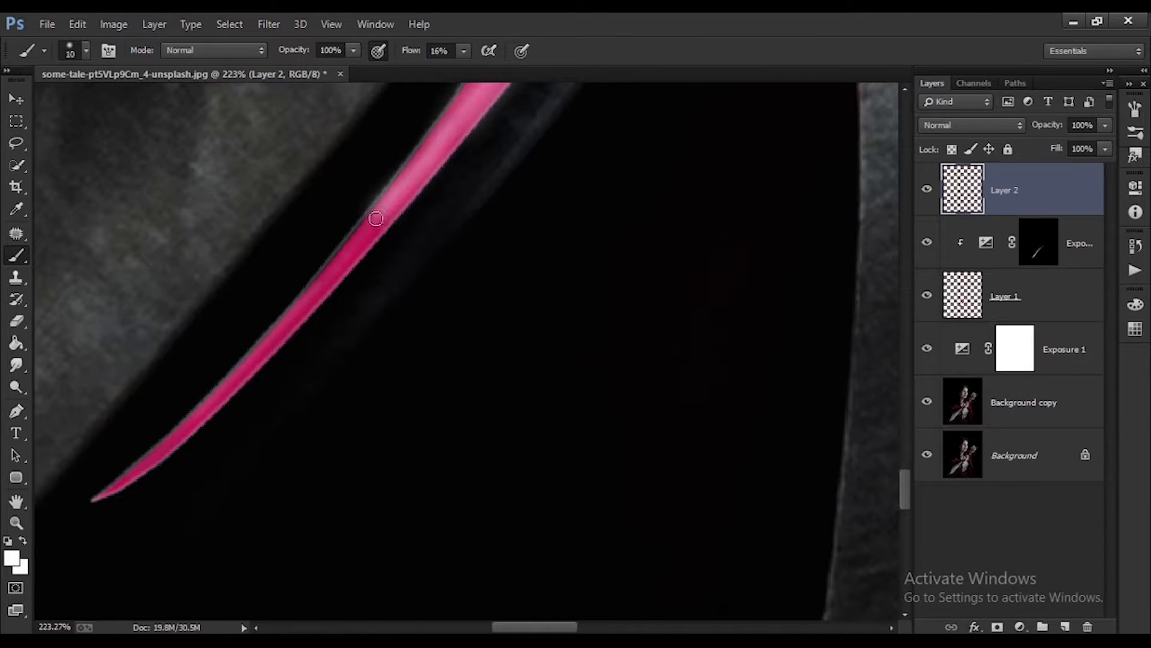
{"action": "left_click_drag", "start_coordinate": [371, 228], "coordinate": [85, 501]}
{"action": "scroll", "coordinate": [416, 192], "scroll_direction": "down", "scroll_amount": 5}
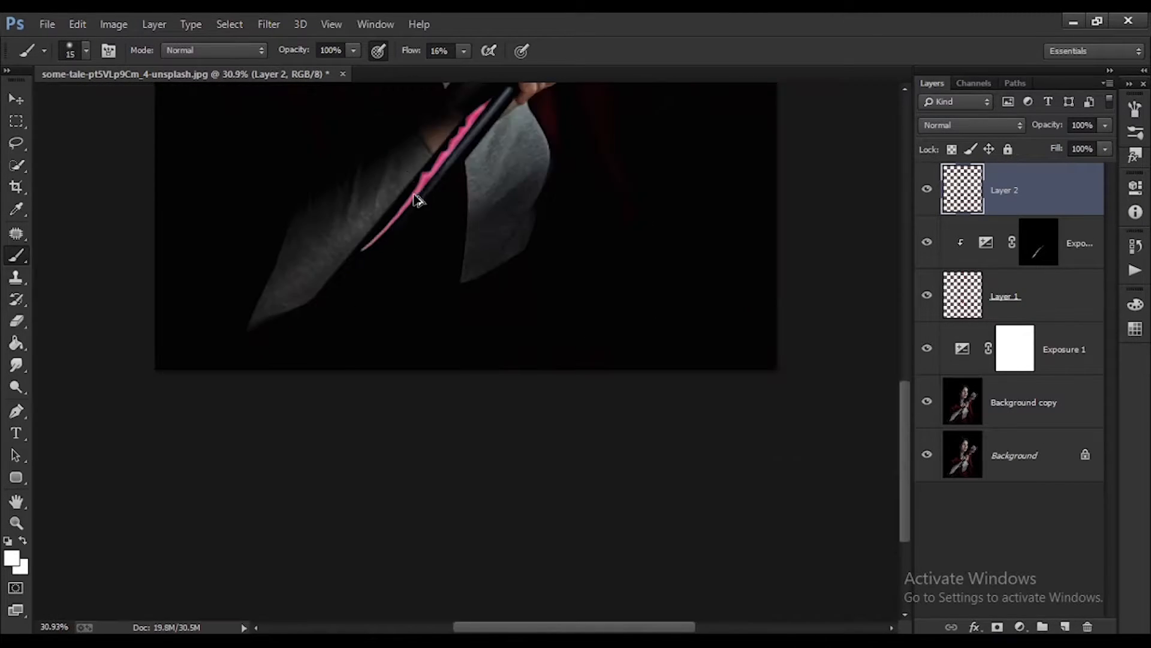
Step: Sample the pink from the jagged shape and try a soft glow stroke along it with a 100 px brush
{"action": "scroll", "coordinate": [349, 350], "scroll_direction": "up", "scroll_amount": 4}
{"action": "left_click", "coordinate": [349, 350], "text": "alt"}
{"action": "left_click_drag", "start_coordinate": [513, 133], "coordinate": [135, 576]}
{"action": "scroll", "coordinate": [387, 308], "scroll_direction": "down", "scroll_amount": 4}
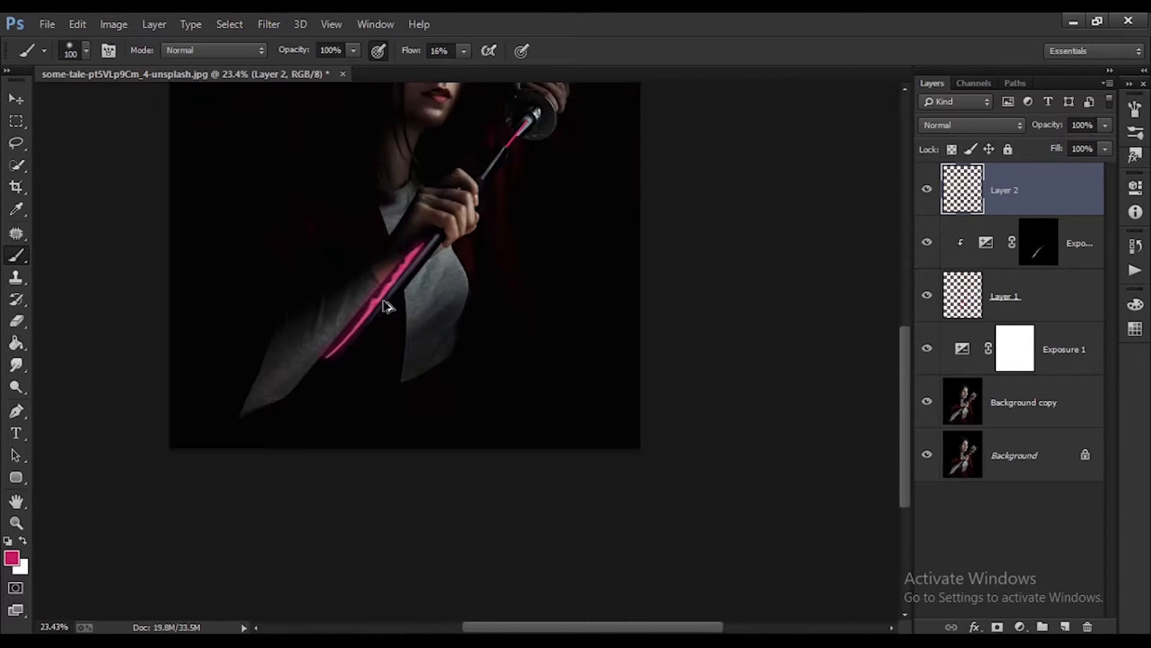
{"action": "scroll", "coordinate": [545, 291], "scroll_direction": "up", "scroll_amount": 3}
{"action": "scroll", "coordinate": [516, 276], "scroll_direction": "down", "scroll_amount": 4}
{"action": "scroll", "coordinate": [442, 470], "scroll_direction": "up", "scroll_amount": 4}
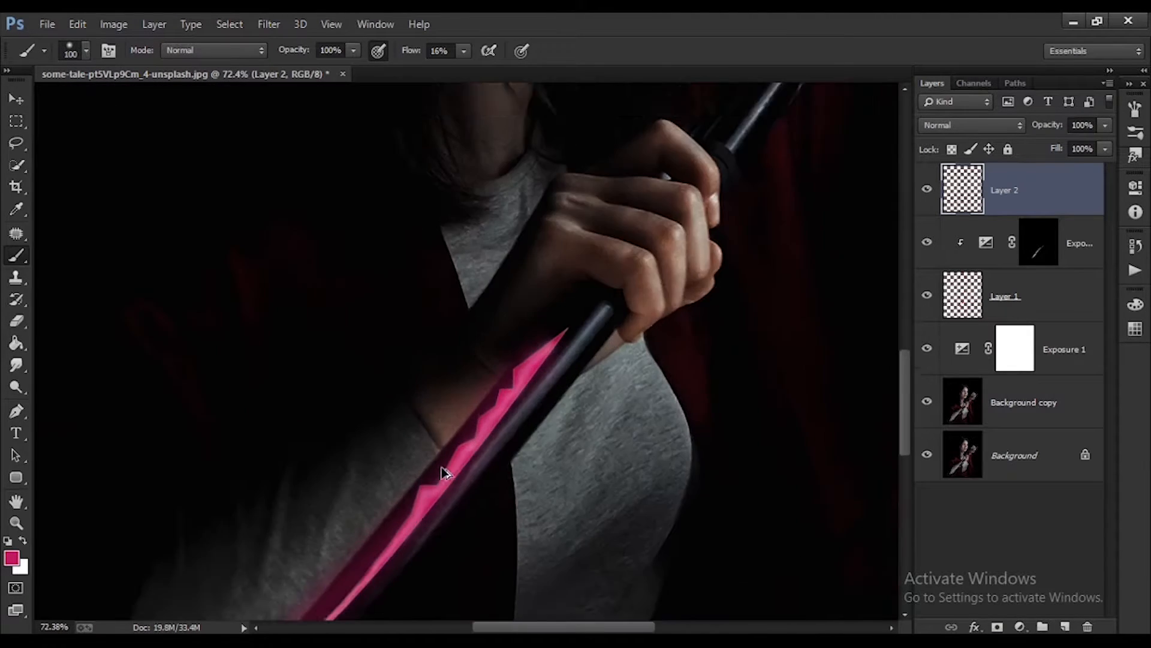
{"action": "scroll", "coordinate": [532, 418], "scroll_direction": "down", "scroll_amount": 4}
{"action": "scroll", "coordinate": [460, 467], "scroll_direction": "up", "scroll_amount": 3}
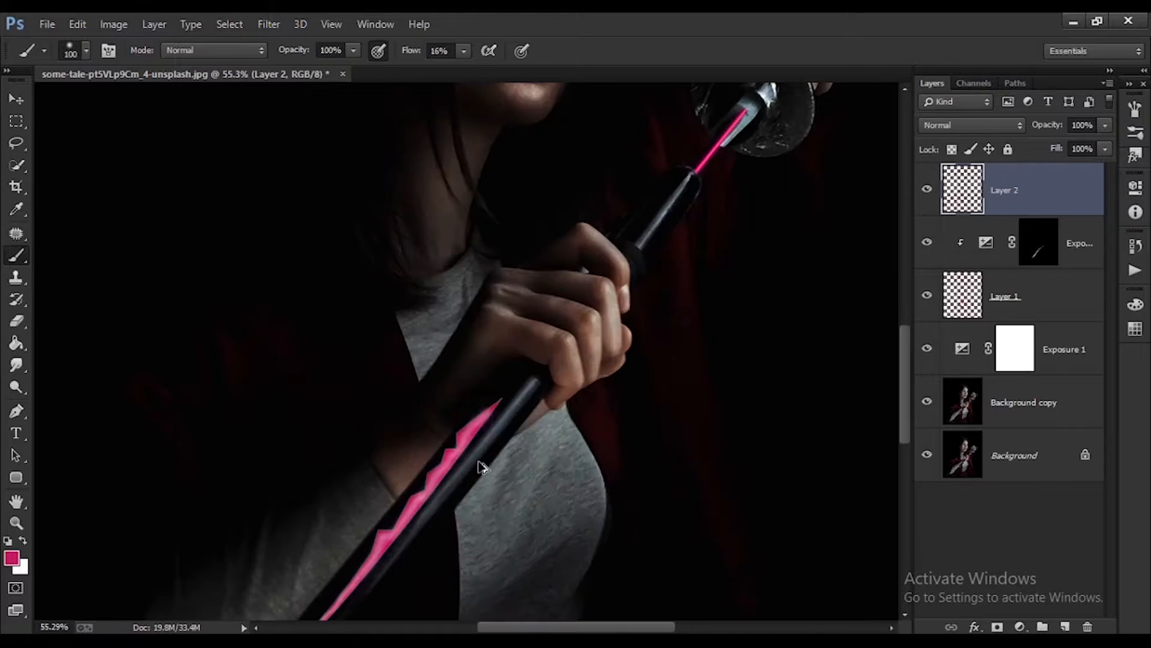
{"action": "mouse_move", "coordinate": [428, 513]}
{"action": "left_mouse_down"}
{"action": "mouse_move", "coordinate": [413, 413]}
{"action": "mouse_move", "coordinate": [271, 563]}
{"action": "left_mouse_up"}
{"action": "scroll", "coordinate": [406, 433], "scroll_direction": "down", "scroll_amount": 4}
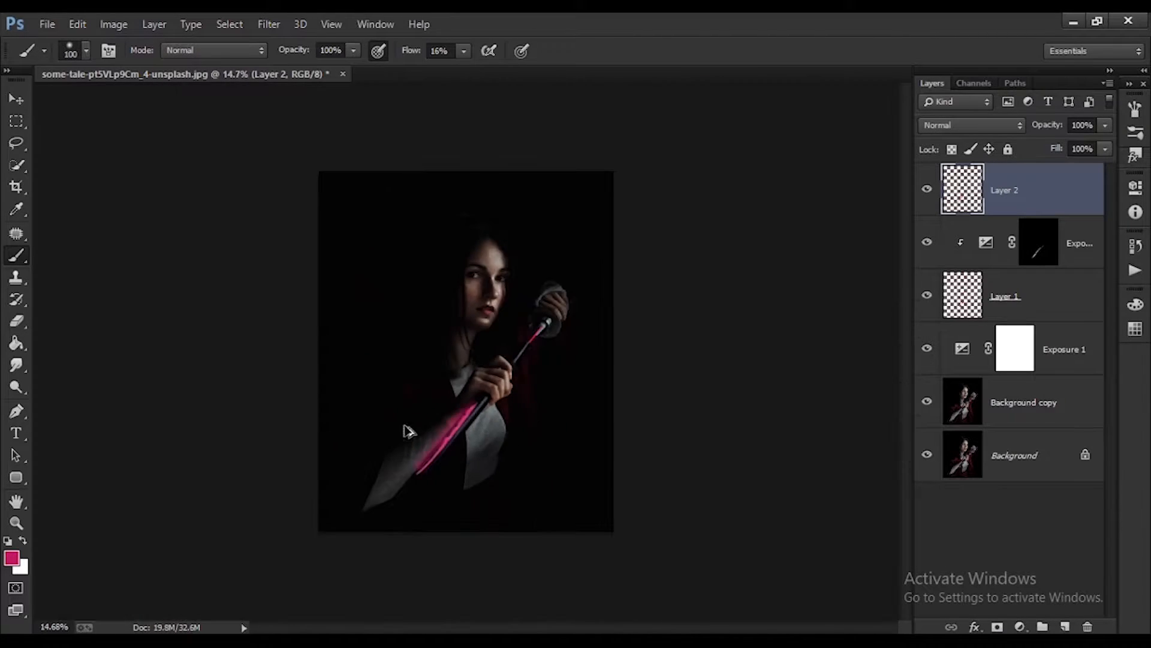
{"action": "scroll", "coordinate": [444, 467], "scroll_direction": "up", "scroll_amount": 4}
{"action": "key", "text": "ctrl+z"}
{"action": "key", "text": "ctrl+alt+z"}
{"action": "left_click", "coordinate": [539, 396]}
{"action": "scroll", "coordinate": [360, 480], "scroll_direction": "down", "scroll_amount": 3}
{"action": "left_click", "coordinate": [342, 502], "text": "shift"}
{"action": "scroll", "coordinate": [480, 436], "scroll_direction": "down", "scroll_amount": 4}
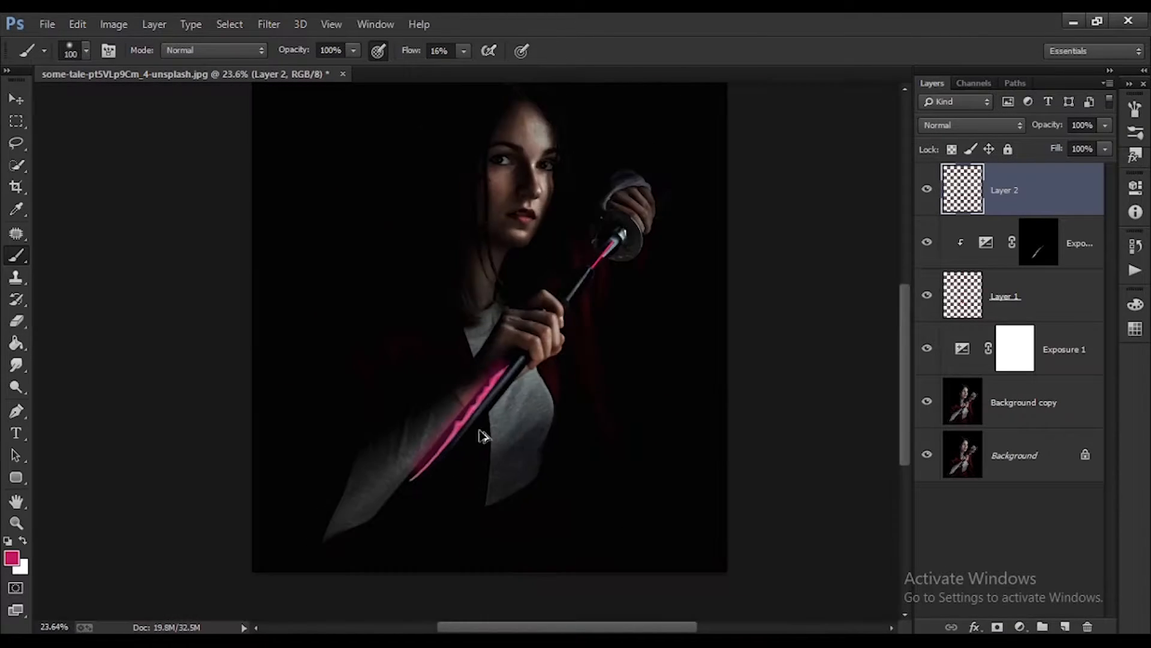
{"action": "key", "text": "ctrl+alt+z"}
{"action": "scroll", "coordinate": [419, 463], "scroll_direction": "up", "scroll_amount": 4}
{"action": "left_click_drag", "start_coordinate": [506, 390], "coordinate": [661, 183]}
{"action": "key", "text": "bracketleft"}
{"action": "key", "text": "bracketleft"}
{"action": "left_click_drag", "start_coordinate": [495, 396], "coordinate": [392, 511]}
{"action": "scroll", "coordinate": [321, 376], "scroll_direction": "down", "scroll_amount": 4}
{"action": "scroll", "coordinate": [422, 401], "scroll_direction": "up", "scroll_amount": 5}
{"action": "key", "text": "ctrl+z"}
{"action": "left_click_drag", "start_coordinate": [386, 379], "coordinate": [261, 513]}
{"action": "scroll", "coordinate": [261, 513], "scroll_direction": "down", "scroll_amount": 5}
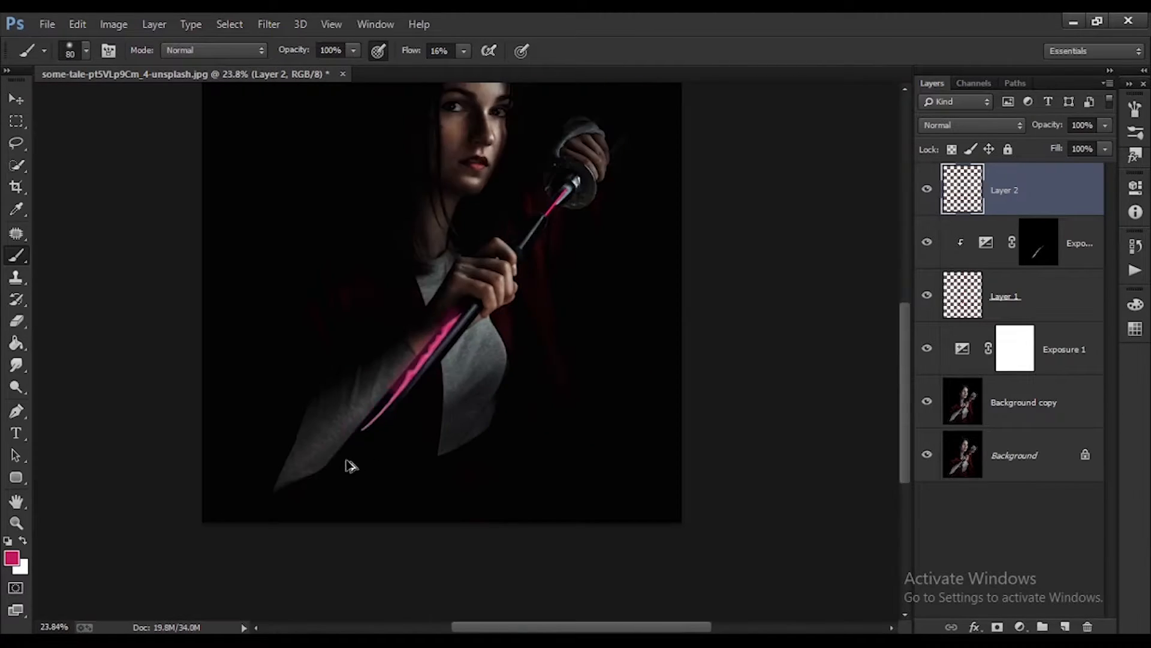
{"action": "scroll", "coordinate": [349, 465], "scroll_direction": "up", "scroll_amount": 3}
{"action": "key", "text": "ctrl+z"}
{"action": "mouse_move", "coordinate": [379, 405]}
{"action": "left_mouse_down"}
{"action": "mouse_move", "coordinate": [432, 335]}
{"action": "mouse_move", "coordinate": [301, 488]}
{"action": "left_mouse_up"}
{"action": "scroll", "coordinate": [329, 432], "scroll_direction": "down", "scroll_amount": 2}
{"action": "scroll", "coordinate": [329, 432], "scroll_direction": "up", "scroll_amount": 4}
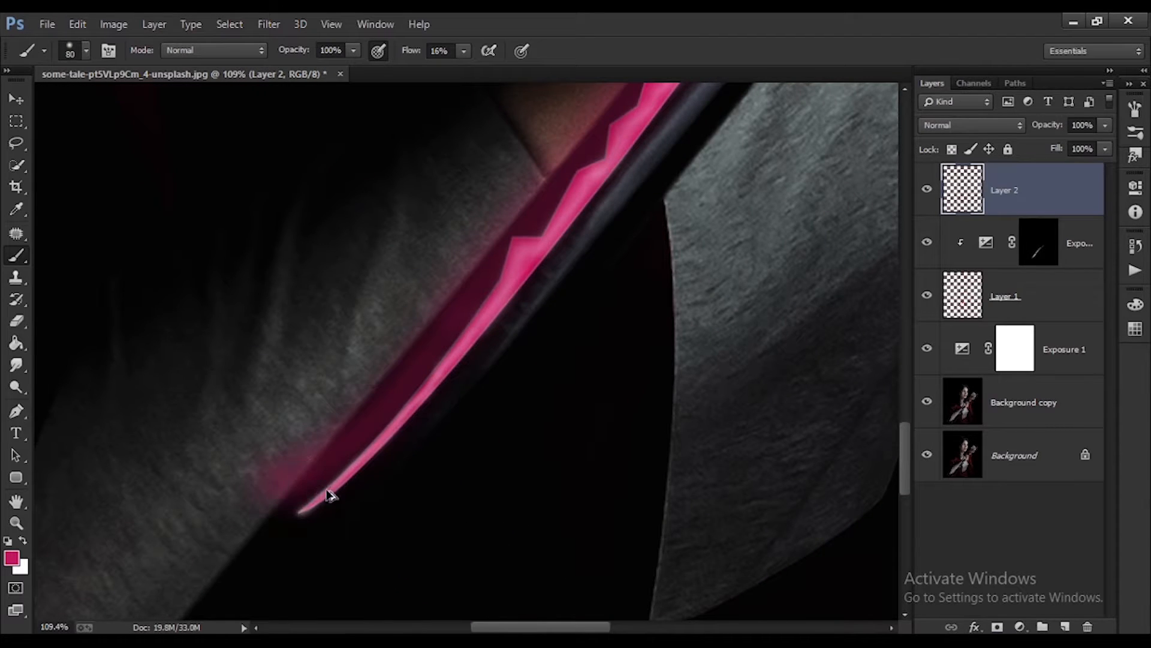
{"action": "scroll", "coordinate": [478, 318], "scroll_direction": "down", "scroll_amount": 3}
{"action": "scroll", "coordinate": [750, 149], "scroll_direction": "up", "scroll_amount": 3}
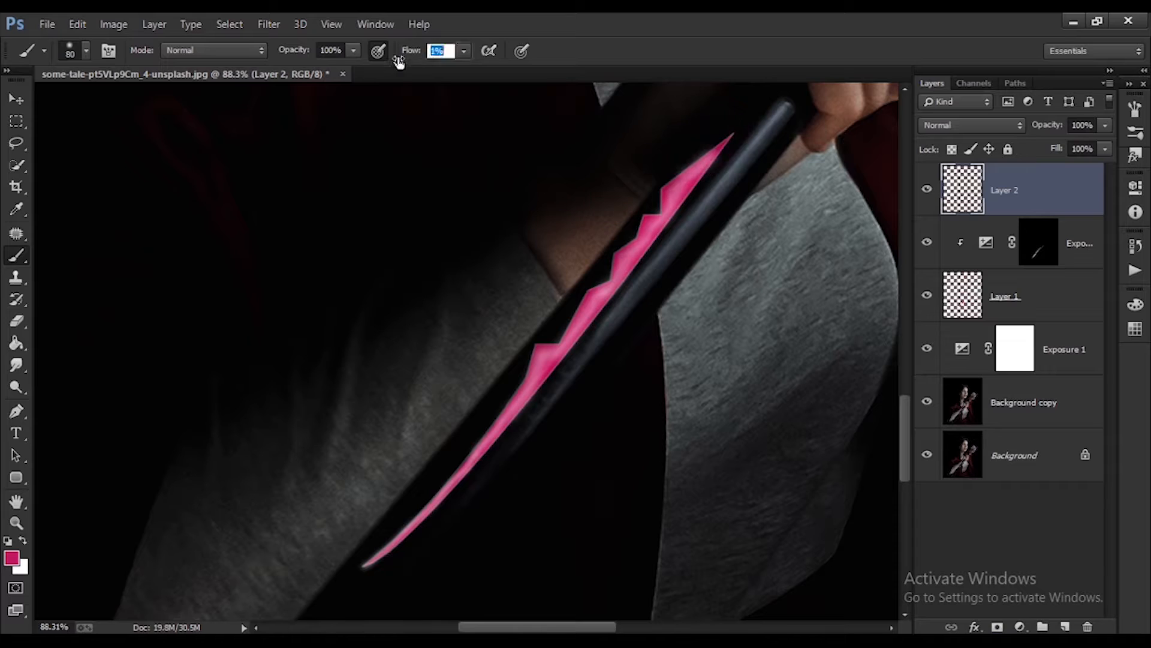
Step: Paint a broad soft pink glow around the jagged shape, sleeve and scabbard with a 200 px brush at 4% flow
{"action": "key", "text": "bracketright"}
{"action": "key", "text": "bracketright"}
{"action": "key", "text": "bracketright"}
{"action": "key", "text": "bracketright"}
{"action": "key", "text": "bracketright"}
{"action": "scroll", "coordinate": [450, 539], "scroll_direction": "down", "scroll_amount": 5}
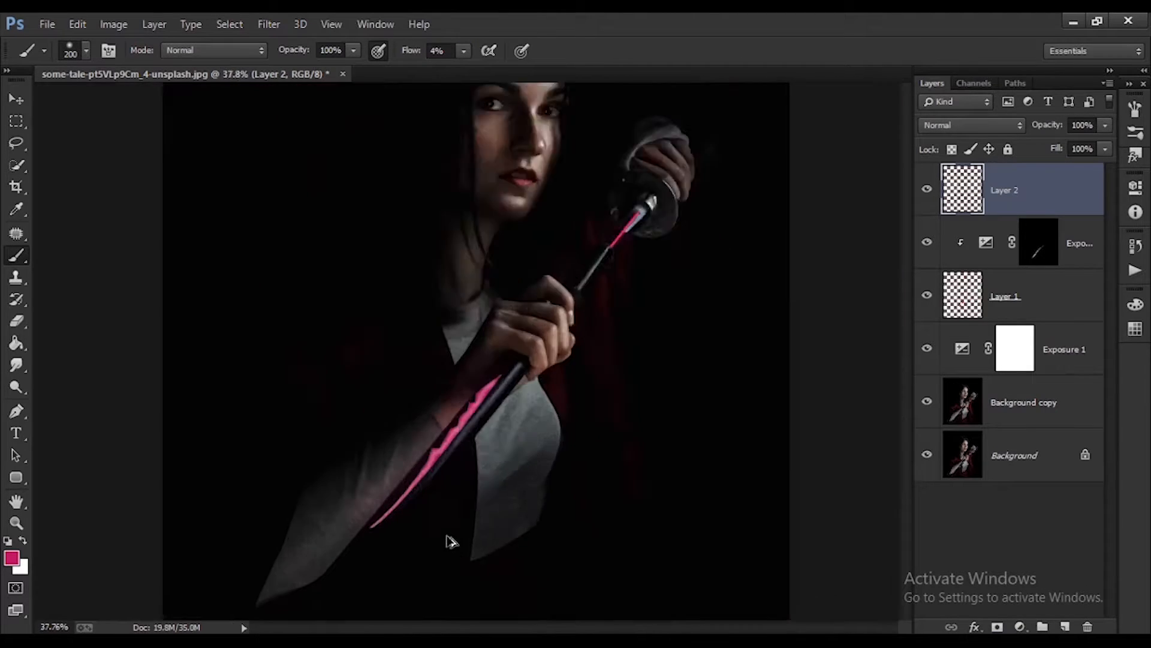
{"action": "scroll", "coordinate": [216, 542], "scroll_direction": "up", "scroll_amount": 4}
{"action": "scroll", "coordinate": [342, 391], "scroll_direction": "down", "scroll_amount": 1}
{"action": "scroll", "coordinate": [531, 294], "scroll_direction": "down", "scroll_amount": 5}
{"action": "scroll", "coordinate": [531, 293], "scroll_direction": "up", "scroll_amount": 5}
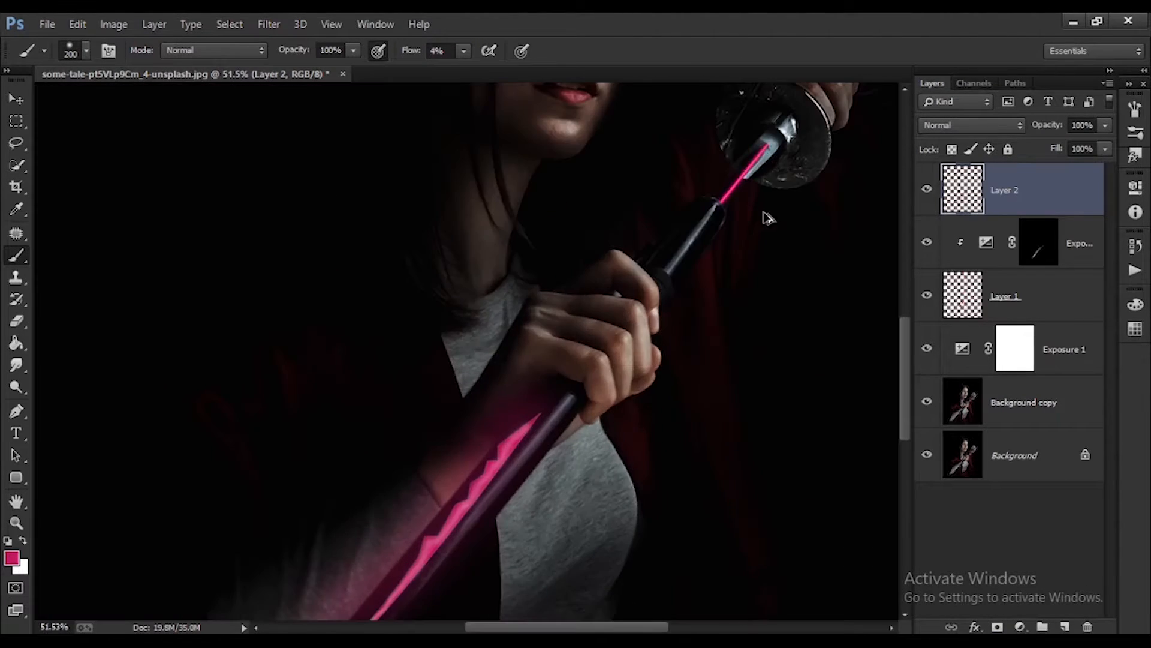
{"action": "scroll", "coordinate": [612, 369], "scroll_direction": "down", "scroll_amount": 5}
{"action": "scroll", "coordinate": [447, 491], "scroll_direction": "up", "scroll_amount": 3}
{"action": "scroll", "coordinate": [447, 490], "scroll_direction": "up", "scroll_amount": 5}
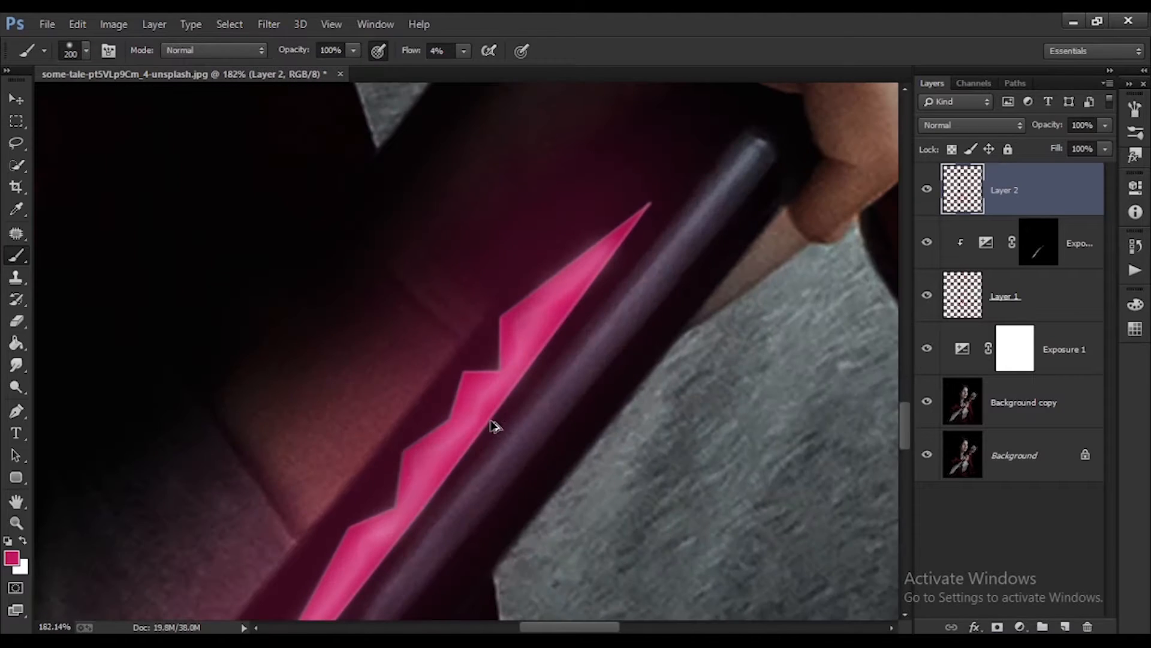
Step: Choose a particle scatter brush tip from the brush presets for painting on Layer 2
{"action": "scroll", "coordinate": [350, 418], "scroll_direction": "down", "scroll_amount": 5}
{"action": "scroll", "coordinate": [367, 424], "scroll_direction": "up", "scroll_amount": 4}
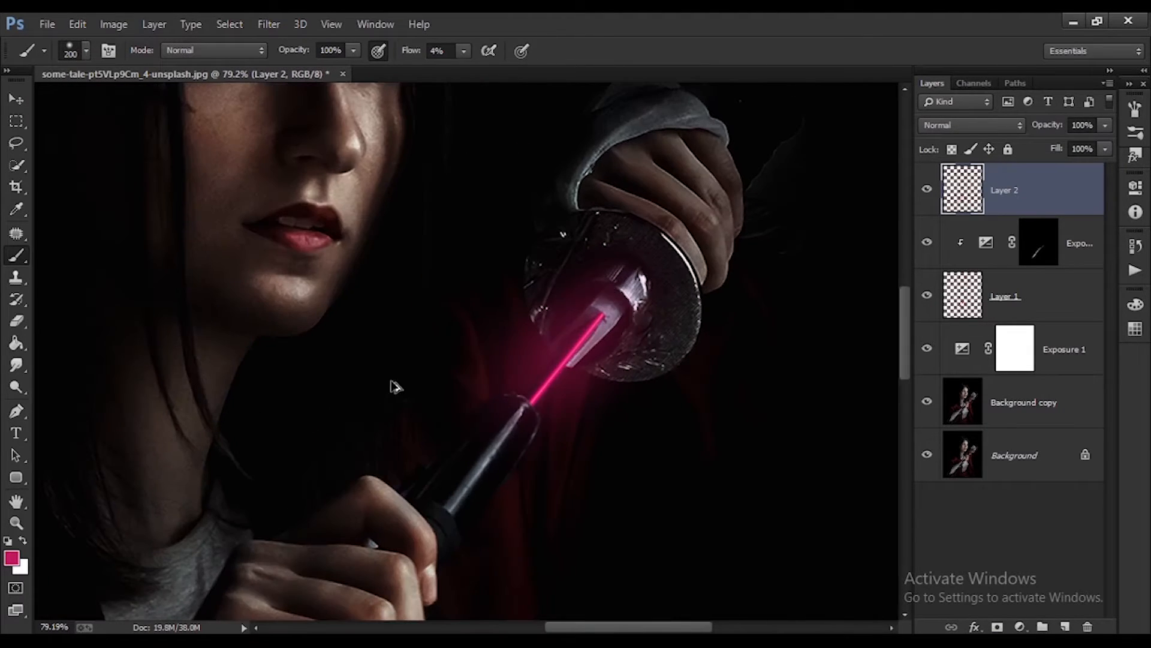
{"action": "scroll", "coordinate": [394, 386], "scroll_direction": "down", "scroll_amount": 2}
{"action": "scroll", "coordinate": [345, 551], "scroll_direction": "down", "scroll_amount": 2}
{"action": "scroll", "coordinate": [437, 488], "scroll_direction": "up", "scroll_amount": 2}
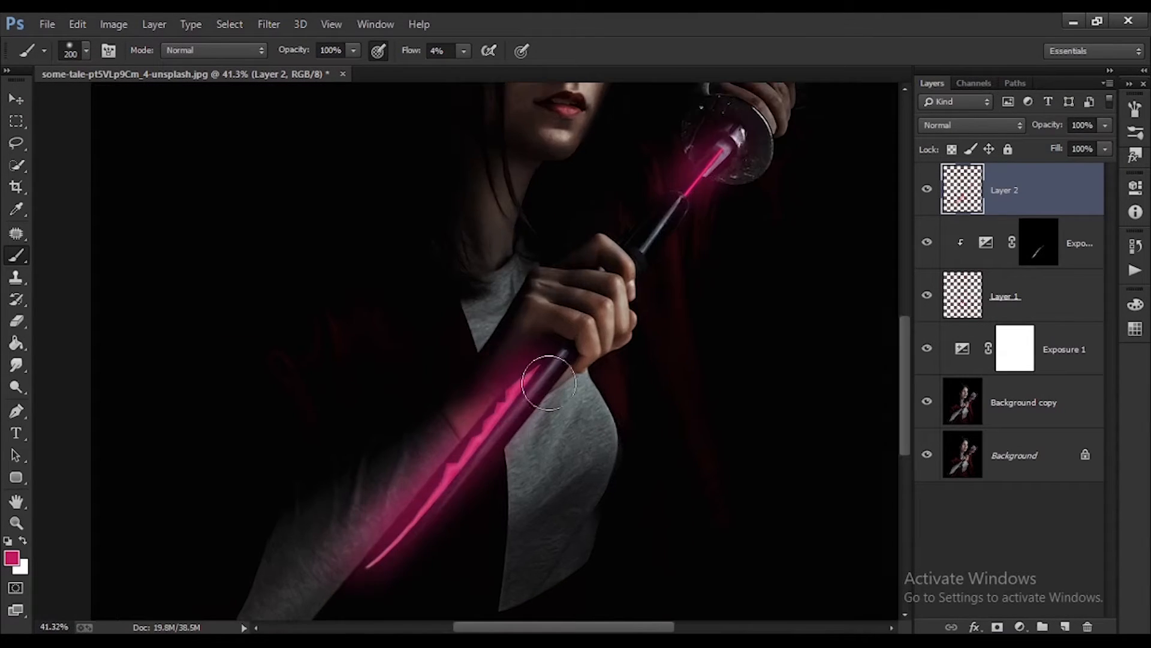
{"action": "scroll", "coordinate": [442, 526], "scroll_direction": "down", "scroll_amount": 4}
{"action": "left_click", "coordinate": [85, 51]}
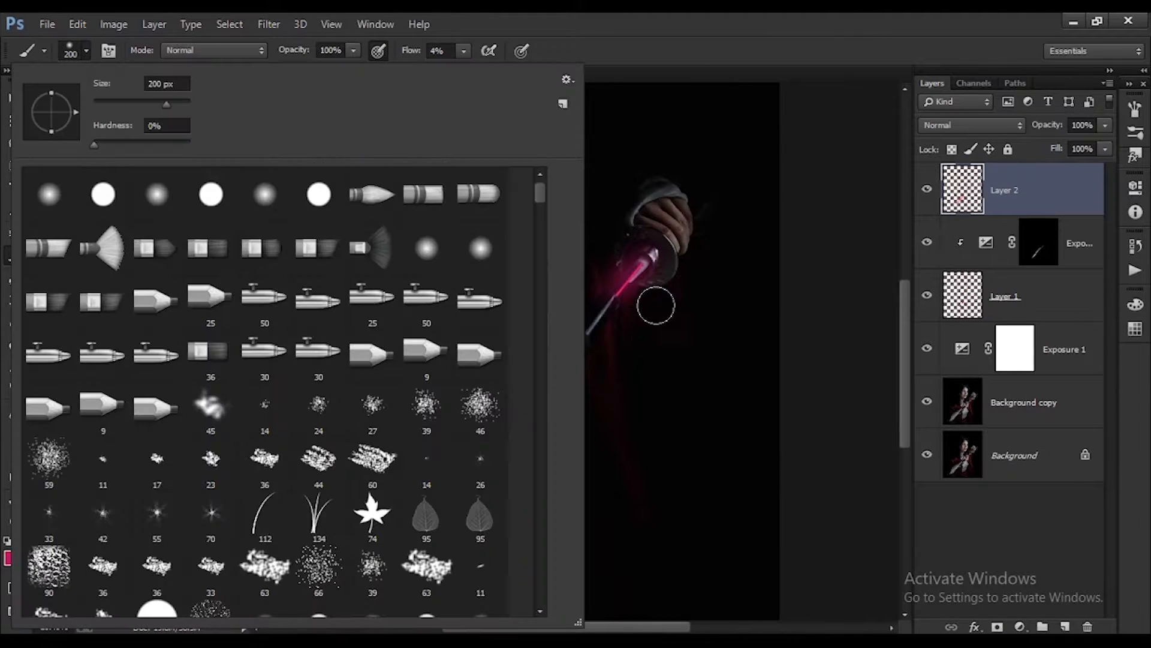
{"action": "left_click_drag", "start_coordinate": [540, 193], "coordinate": [529, 580]}
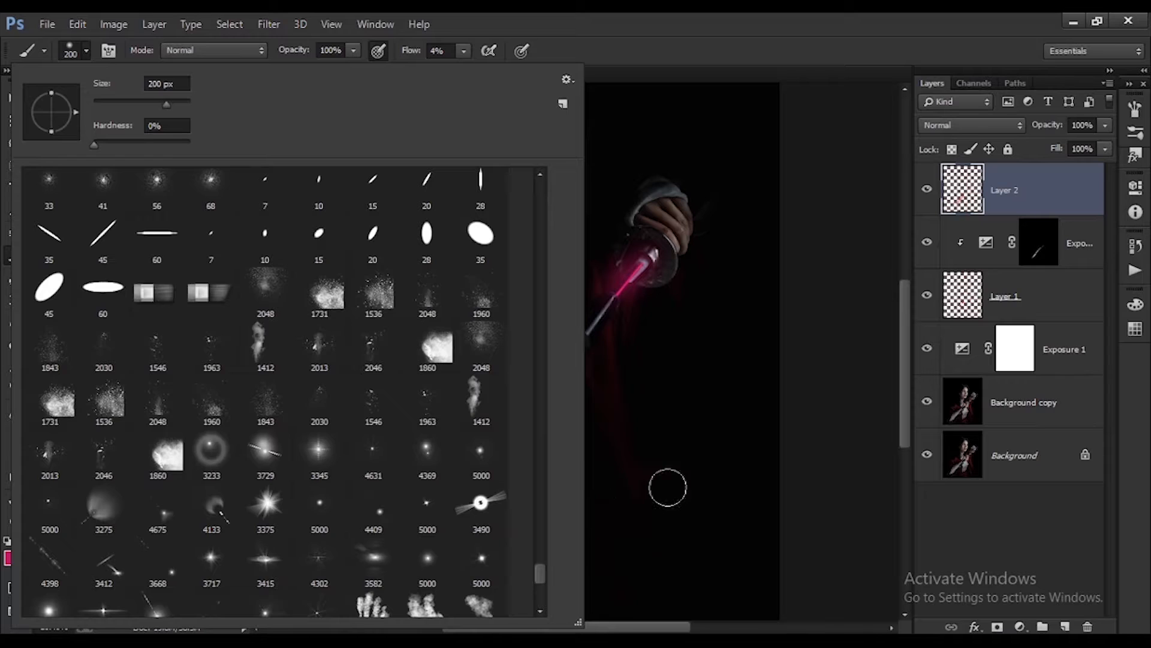
{"action": "left_click", "coordinate": [157, 346]}
{"action": "left_click", "coordinate": [840, 324]}
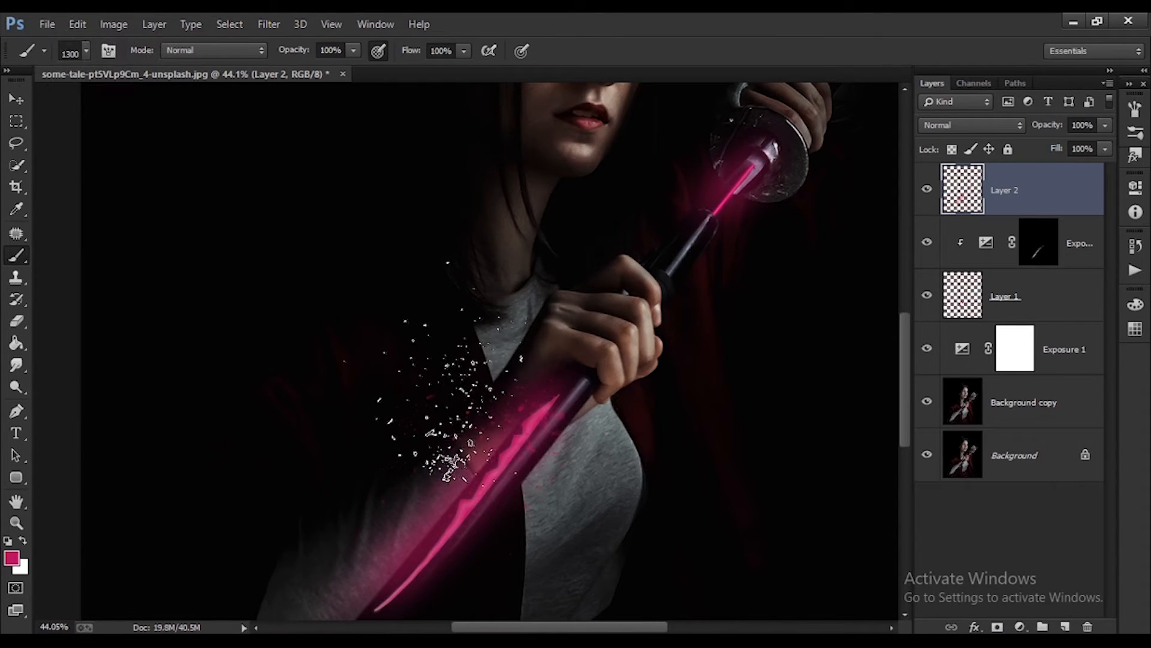
Step: Enable Shape Dynamics for the particle brush and stamp scattered pink particles over the sleeve beside the glowing blade, up to 1600 px
{"action": "right_click", "coordinate": [457, 115]}
{"action": "left_click", "coordinate": [417, 420]}
{"action": "left_click", "coordinate": [109, 51]}
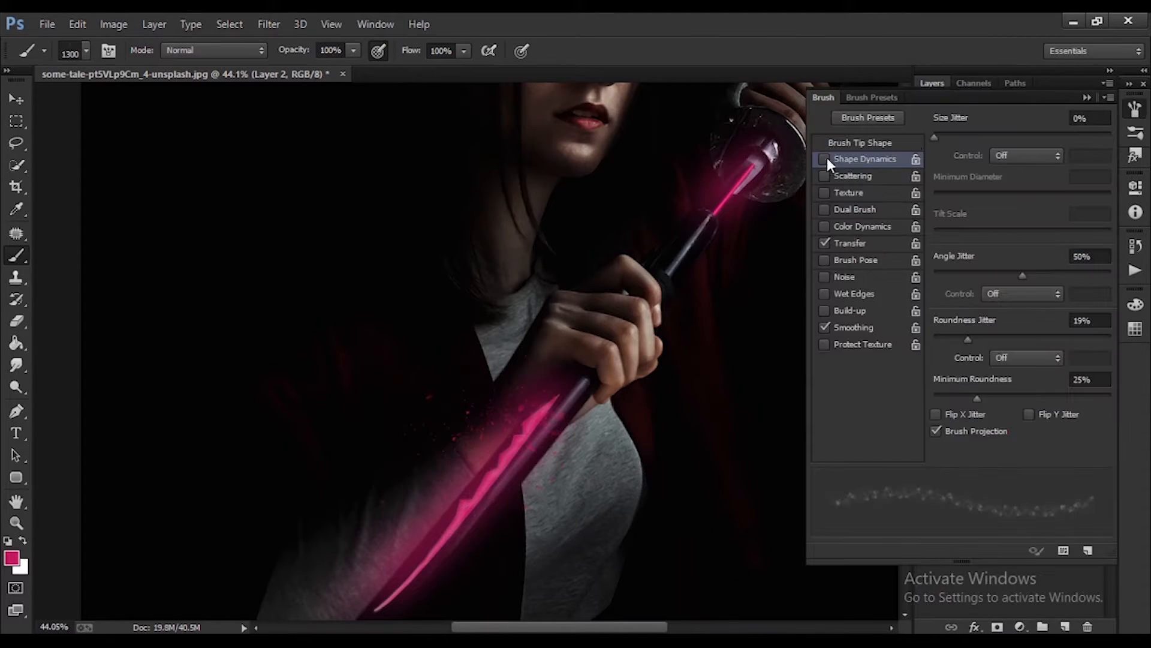
{"action": "left_click", "coordinate": [826, 159]}
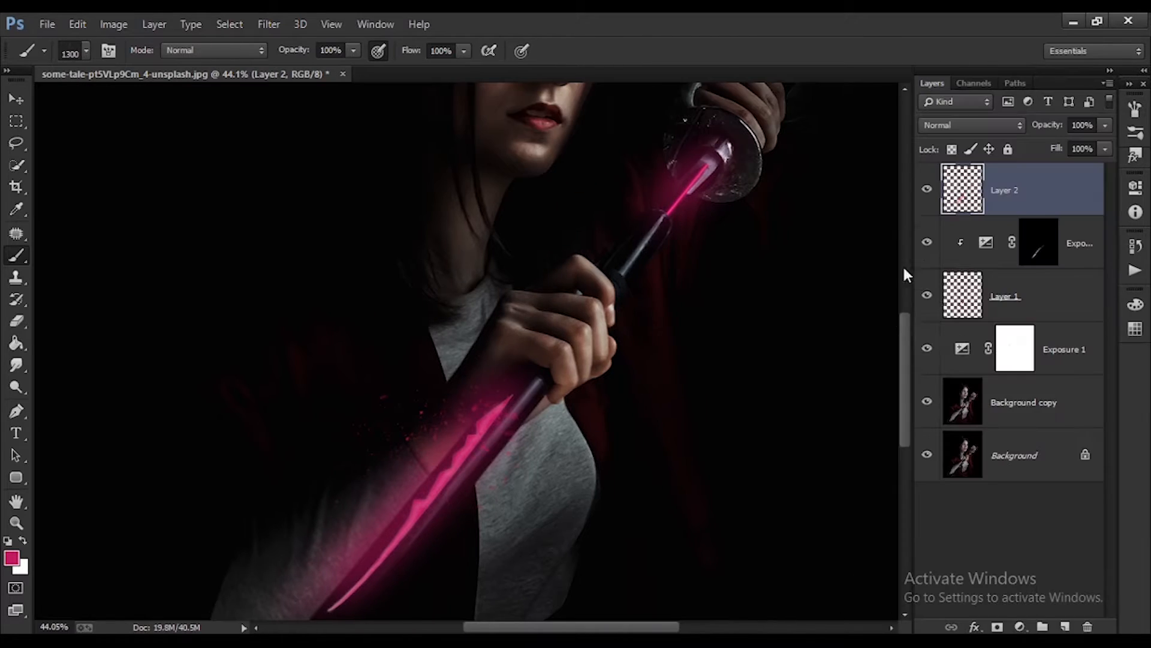
{"action": "right_click", "coordinate": [459, 114]}
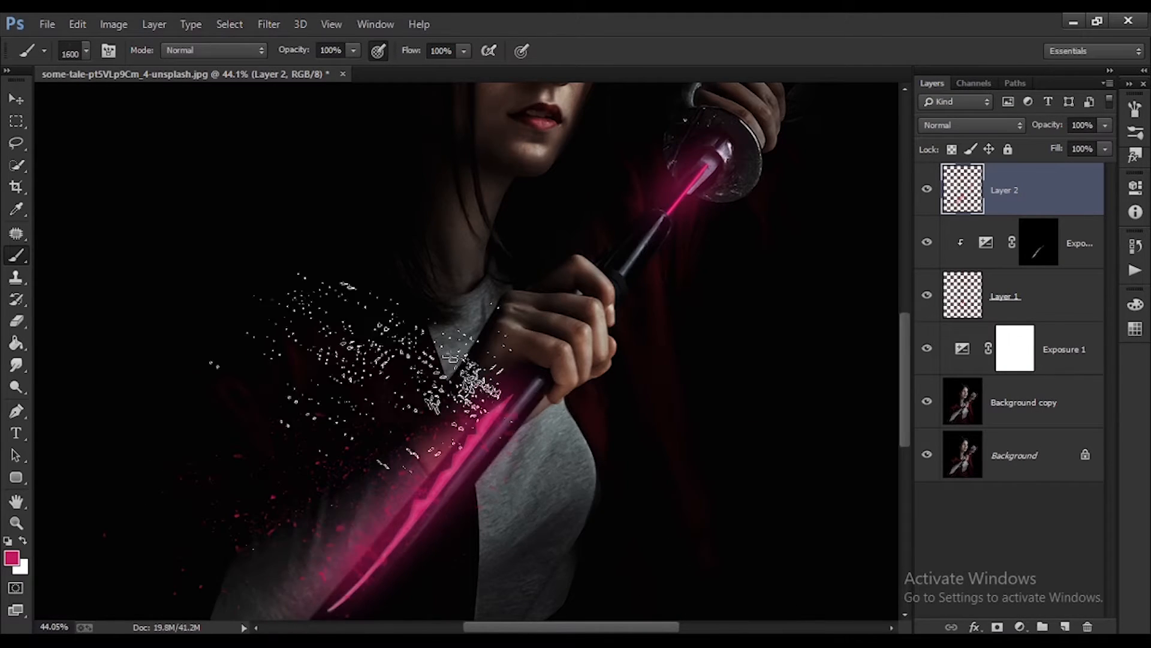
{"action": "scroll", "coordinate": [349, 511], "scroll_direction": "up", "scroll_amount": 2}
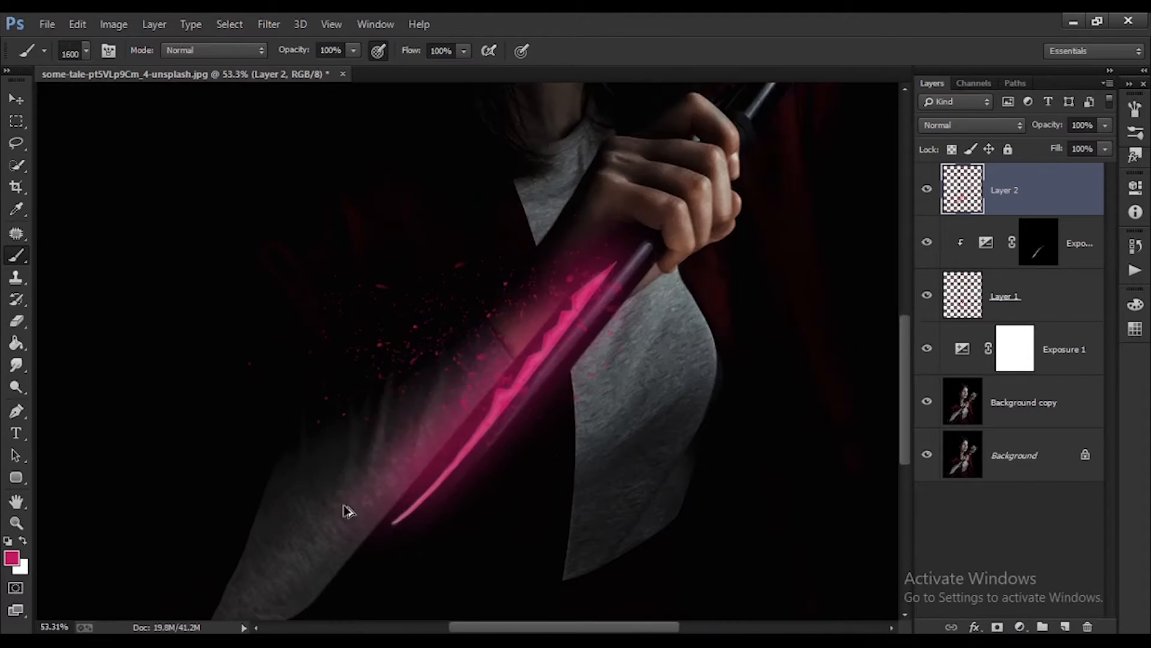
{"action": "scroll", "coordinate": [624, 442], "scroll_direction": "down", "scroll_amount": 5}
{"action": "scroll", "coordinate": [472, 502], "scroll_direction": "up", "scroll_amount": 6}
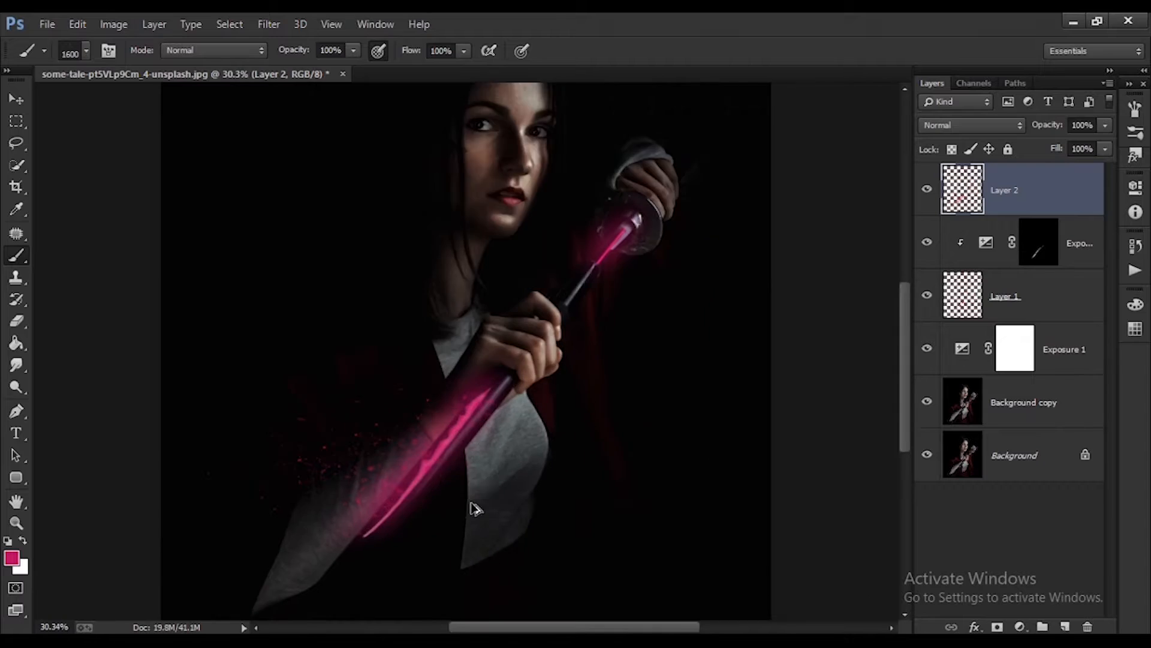
Step: Add a white mask to Layer 2 and switch to a soft round brush at 90 px
{"action": "left_click", "coordinate": [998, 626]}
{"action": "left_click", "coordinate": [87, 52]}
{"action": "left_click_drag", "start_coordinate": [539, 574], "coordinate": [542, 190]}
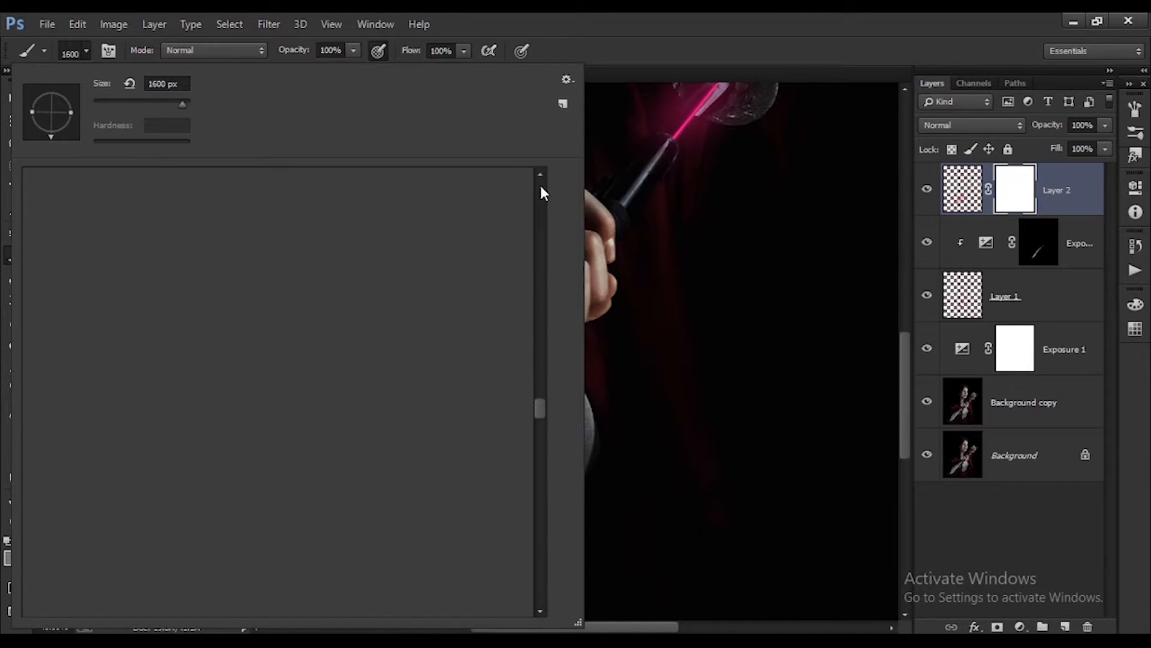
{"action": "left_click_drag", "start_coordinate": [182, 105], "coordinate": [125, 106]}
{"action": "left_click", "coordinate": [775, 315]}
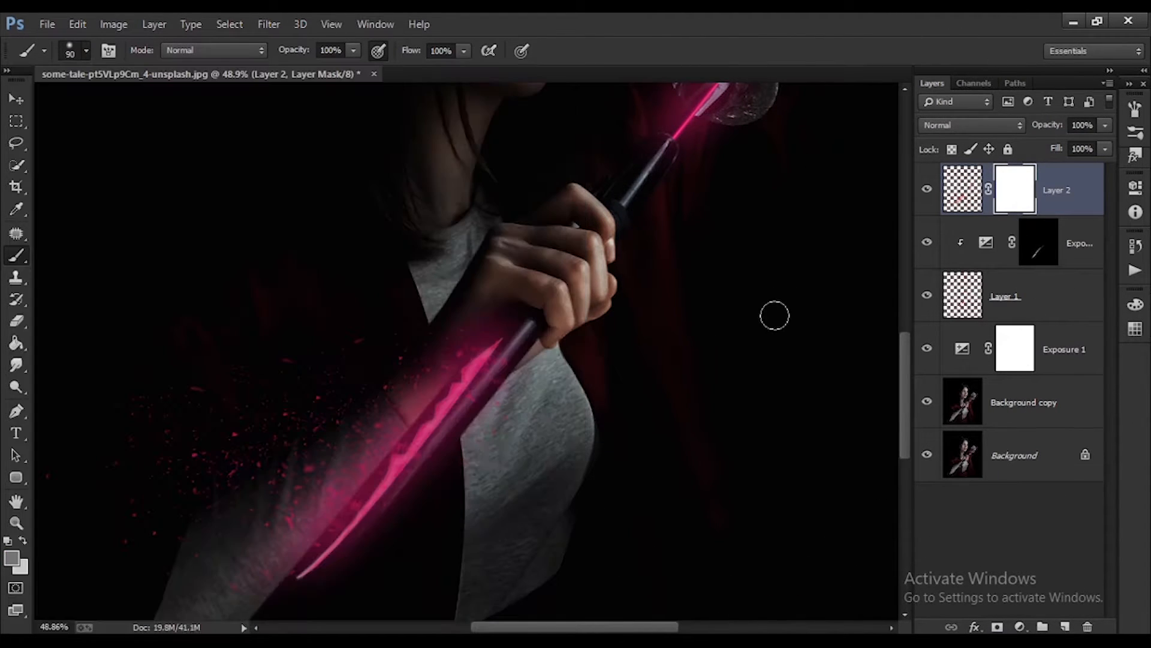
Step: Paint black on the Layer 2 mask to hide the pink glow over the scabbard and below the blade edge
{"action": "scroll", "coordinate": [458, 471], "scroll_direction": "up", "scroll_amount": 5}
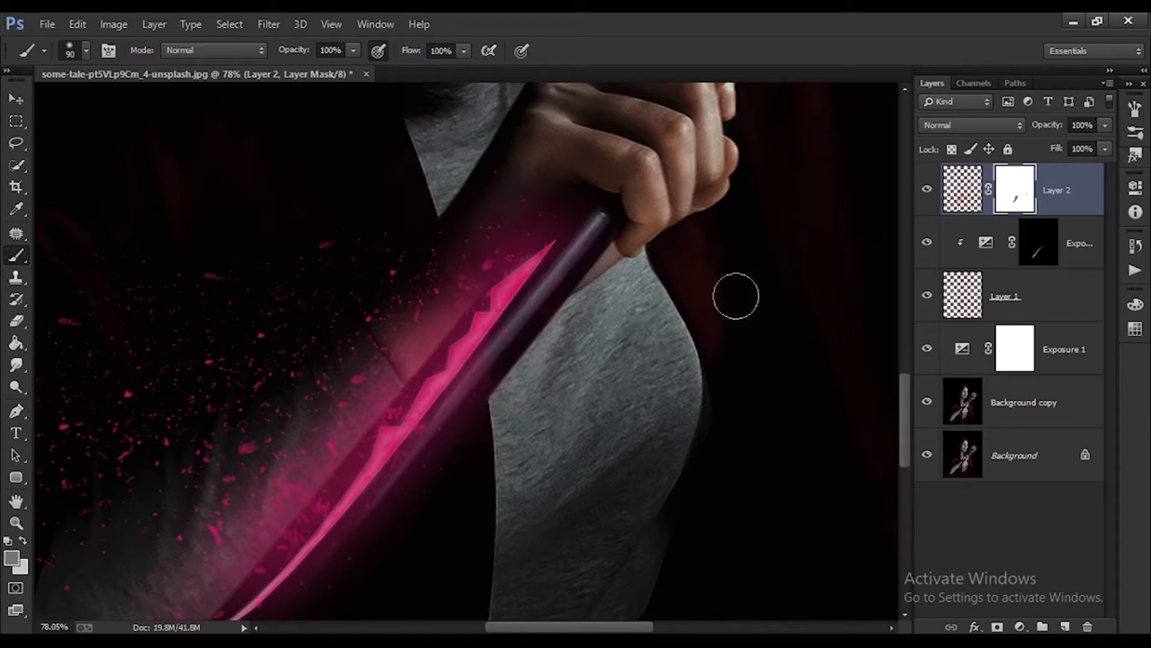
{"action": "left_click_drag", "start_coordinate": [547, 378], "coordinate": [333, 553]}
{"action": "scroll", "coordinate": [324, 540], "scroll_direction": "down", "scroll_amount": 2}
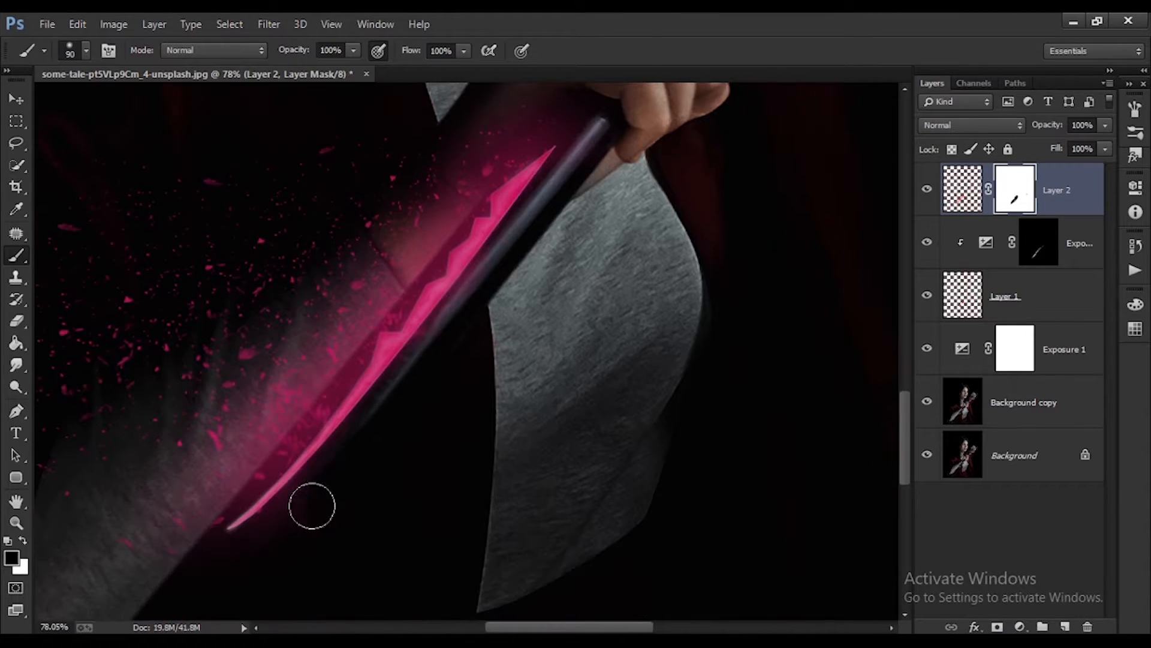
{"action": "left_click_drag", "start_coordinate": [311, 506], "coordinate": [459, 315]}
{"action": "scroll", "coordinate": [493, 452], "scroll_direction": "down", "scroll_amount": 5}
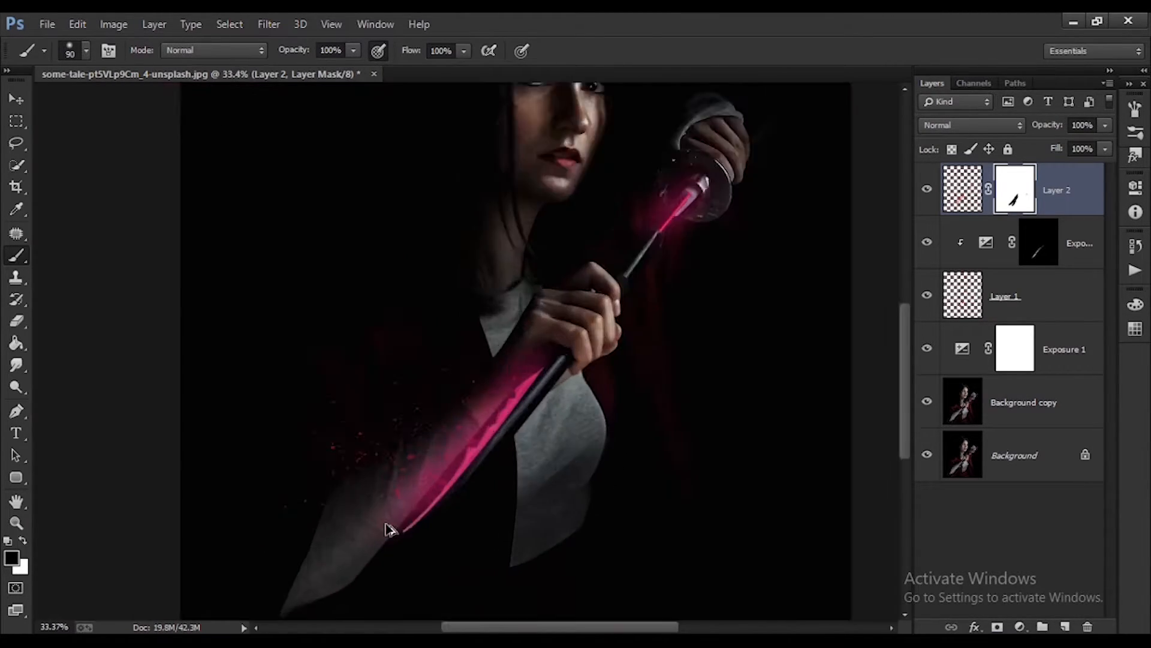
{"action": "scroll", "coordinate": [386, 526], "scroll_direction": "up", "scroll_amount": 5}
{"action": "scroll", "coordinate": [485, 500], "scroll_direction": "down", "scroll_amount": 5}
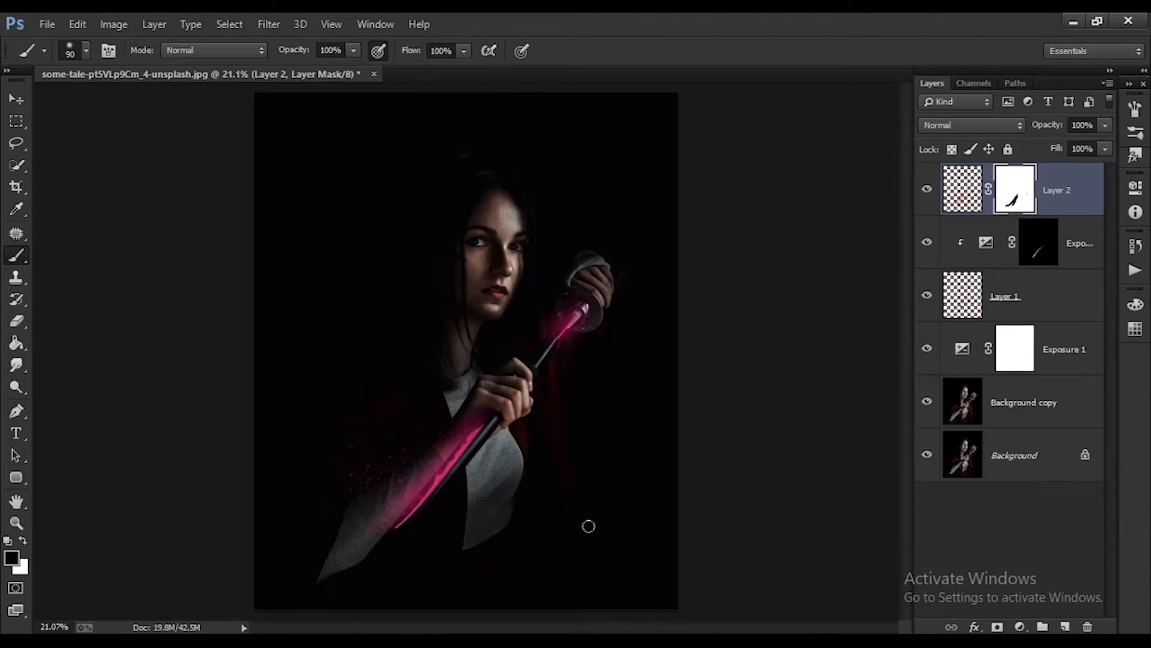
Step: Select the Background copy layer and open it in the Camera Raw filter
{"action": "scroll", "coordinate": [561, 455], "scroll_direction": "up", "scroll_amount": 5}
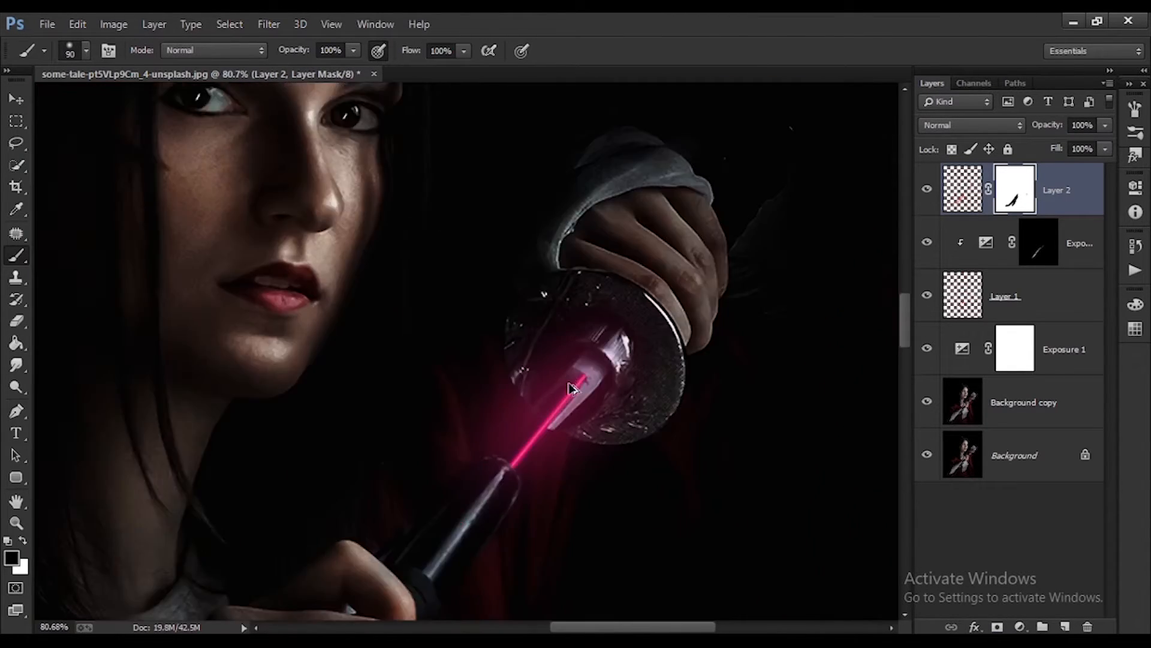
{"action": "scroll", "coordinate": [560, 386], "scroll_direction": "down", "scroll_amount": 3}
{"action": "scroll", "coordinate": [528, 308], "scroll_direction": "up", "scroll_amount": 3}
{"action": "scroll", "coordinate": [509, 308], "scroll_direction": "down", "scroll_amount": 5}
{"action": "left_click", "coordinate": [1043, 401]}
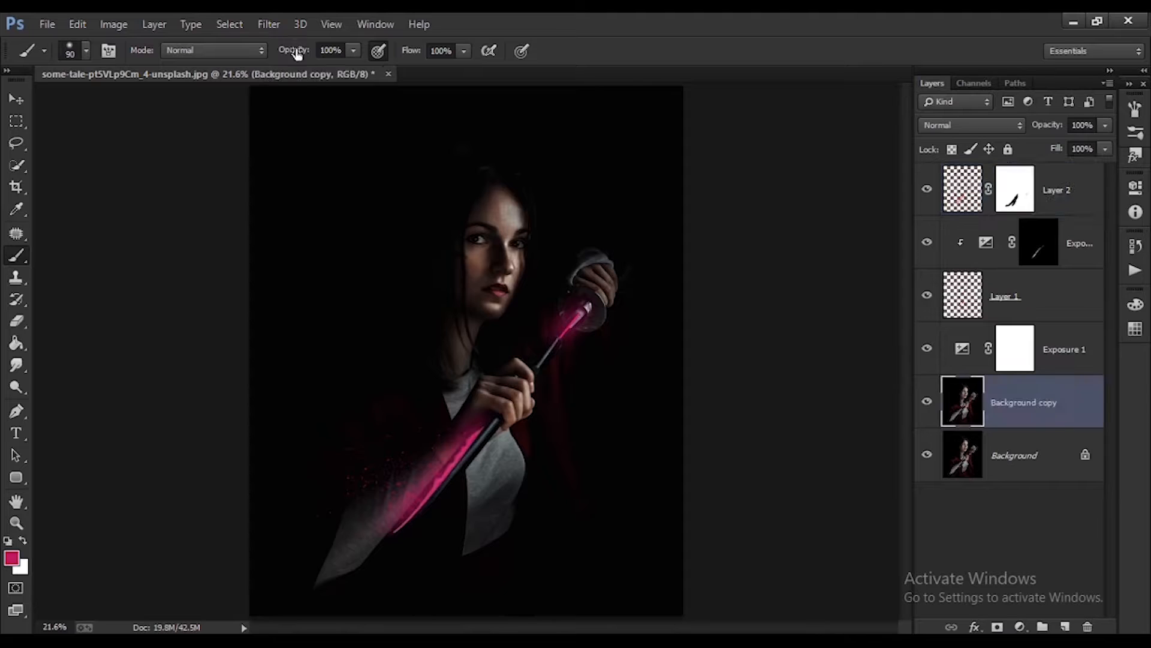
{"action": "left_click", "coordinate": [270, 25]}
{"action": "left_click", "coordinate": [294, 125]}
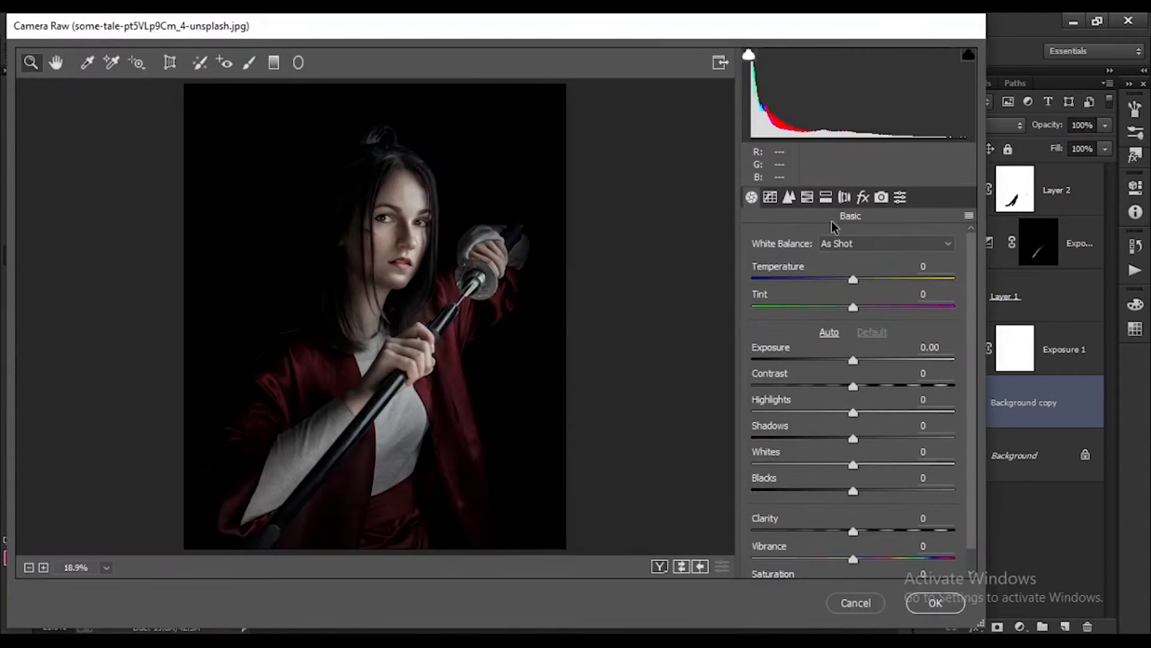
Step: Apply Split Toning with highlights hue 312 and saturation 75, balance +66, and slightly saturated shadows at hue 306
{"action": "left_click", "coordinate": [826, 197]}
{"action": "left_click", "coordinate": [933, 264]}
{"action": "left_click_drag", "start_coordinate": [757, 293], "coordinate": [850, 293]}
{"action": "left_click", "coordinate": [909, 293]}
{"action": "left_click", "coordinate": [925, 339]}
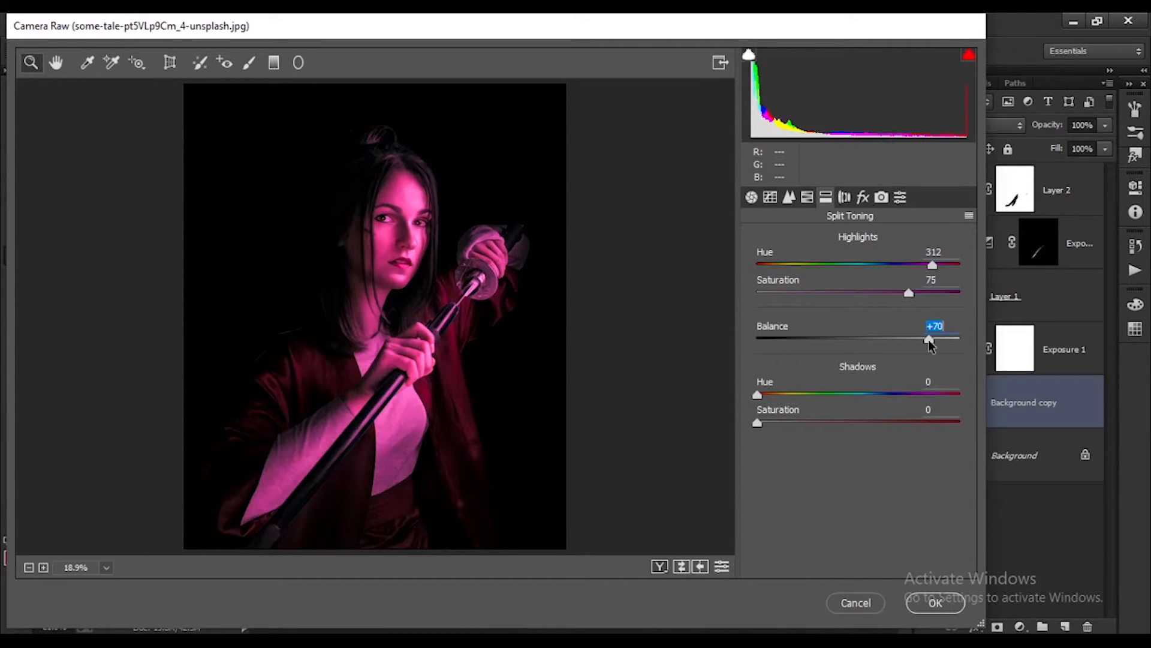
{"action": "left_click_drag", "start_coordinate": [757, 394], "coordinate": [922, 394]}
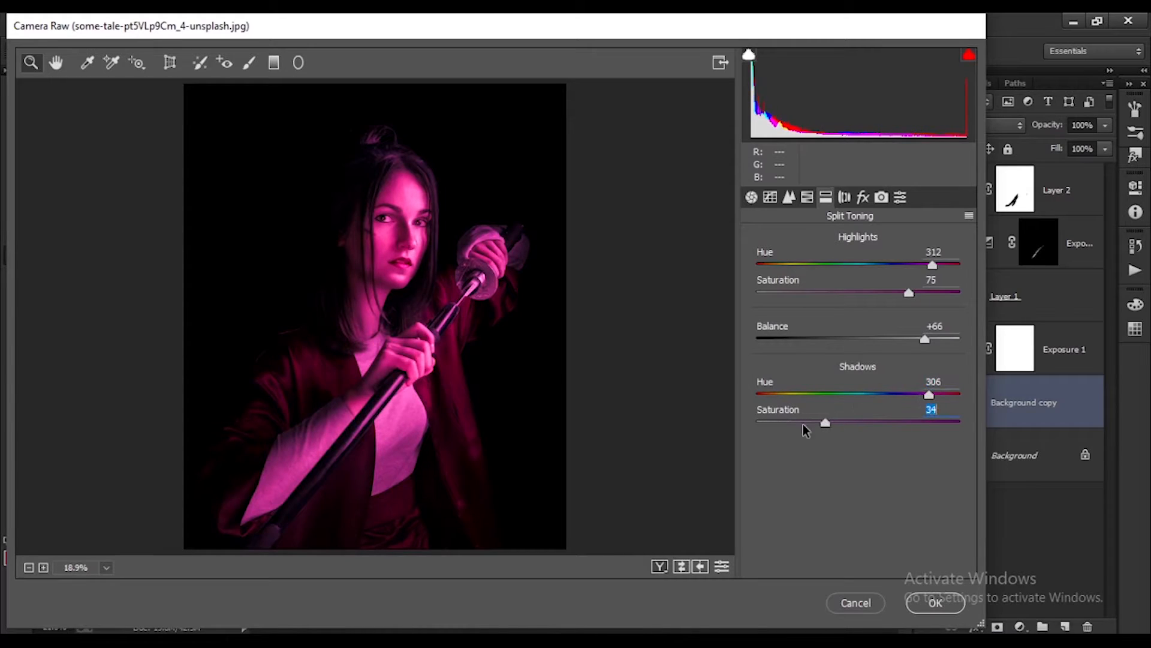
{"action": "left_click", "coordinate": [935, 602]}
Step: Add a black mask to Background copy and reveal the pink light on the face with a white 200 px brush at 5% flow
{"action": "scroll", "coordinate": [478, 436], "scroll_direction": "up", "scroll_amount": 1}
{"action": "left_click", "coordinate": [997, 627], "text": "alt"}
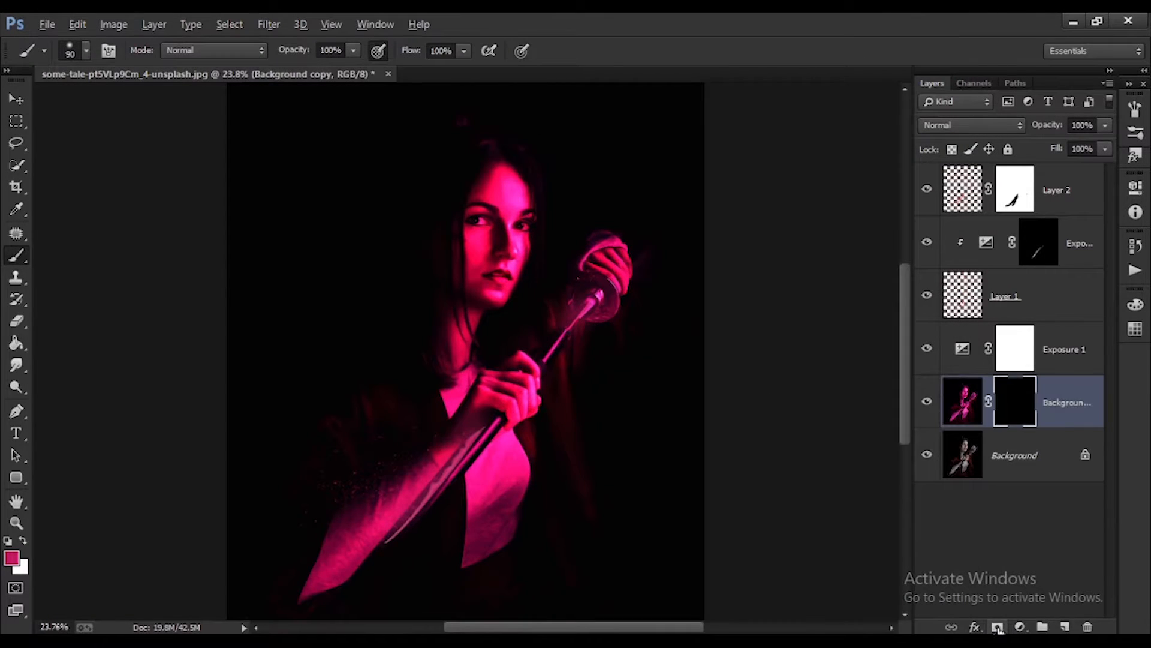
{"action": "scroll", "coordinate": [528, 226], "scroll_direction": "up", "scroll_amount": 4}
{"action": "scroll", "coordinate": [444, 150], "scroll_direction": "up", "scroll_amount": 3}
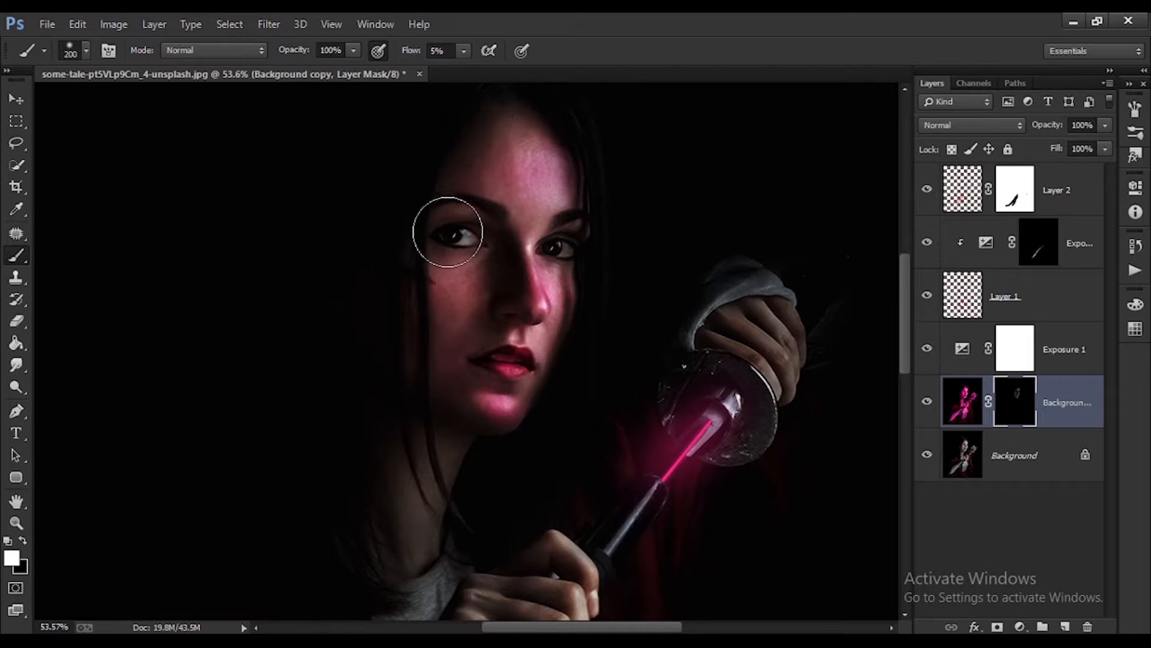
{"action": "scroll", "coordinate": [531, 241], "scroll_direction": "down", "scroll_amount": 3}
{"action": "scroll", "coordinate": [526, 280], "scroll_direction": "down", "scroll_amount": 4}
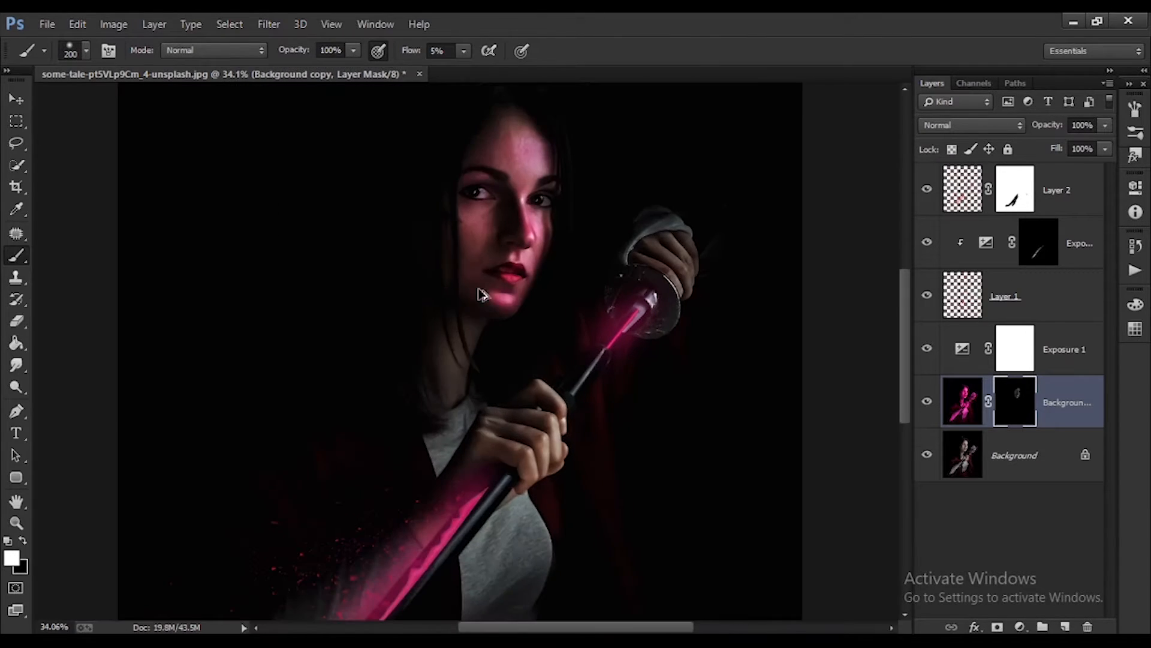
Step: Try brushing the pink light onto the neck, shirt collar and the hand gripping the scabbard
{"action": "scroll", "coordinate": [520, 216], "scroll_direction": "down", "scroll_amount": 3}
{"action": "scroll", "coordinate": [527, 399], "scroll_direction": "up", "scroll_amount": 5}
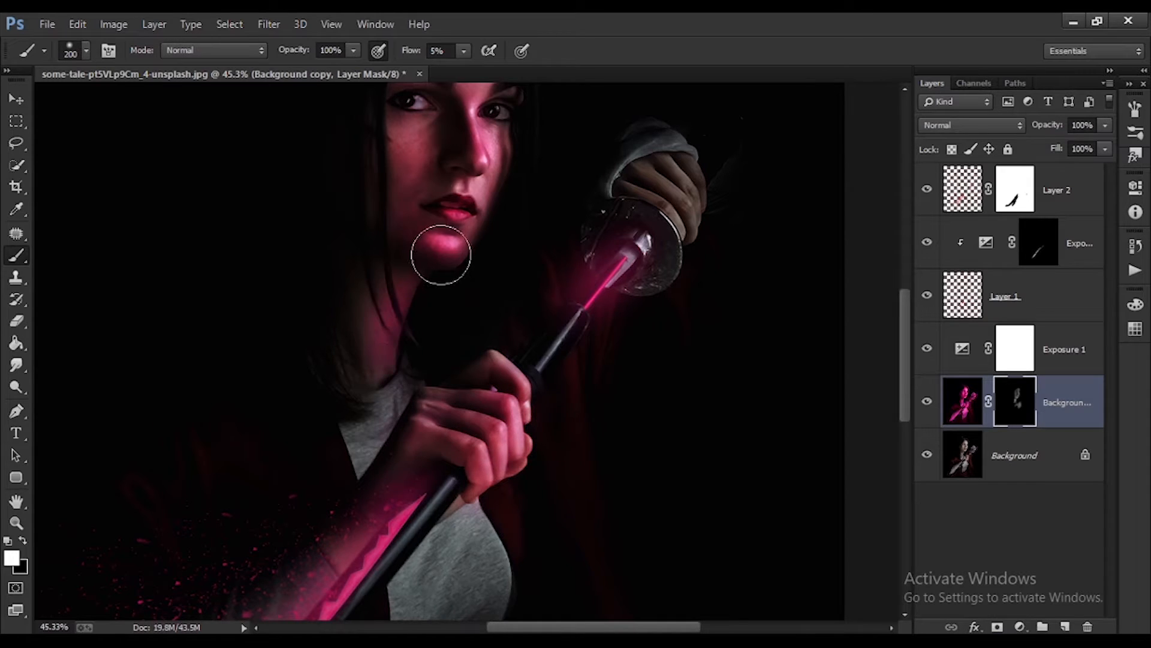
{"action": "scroll", "coordinate": [441, 255], "scroll_direction": "down", "scroll_amount": 3}
{"action": "scroll", "coordinate": [498, 329], "scroll_direction": "up", "scroll_amount": 3}
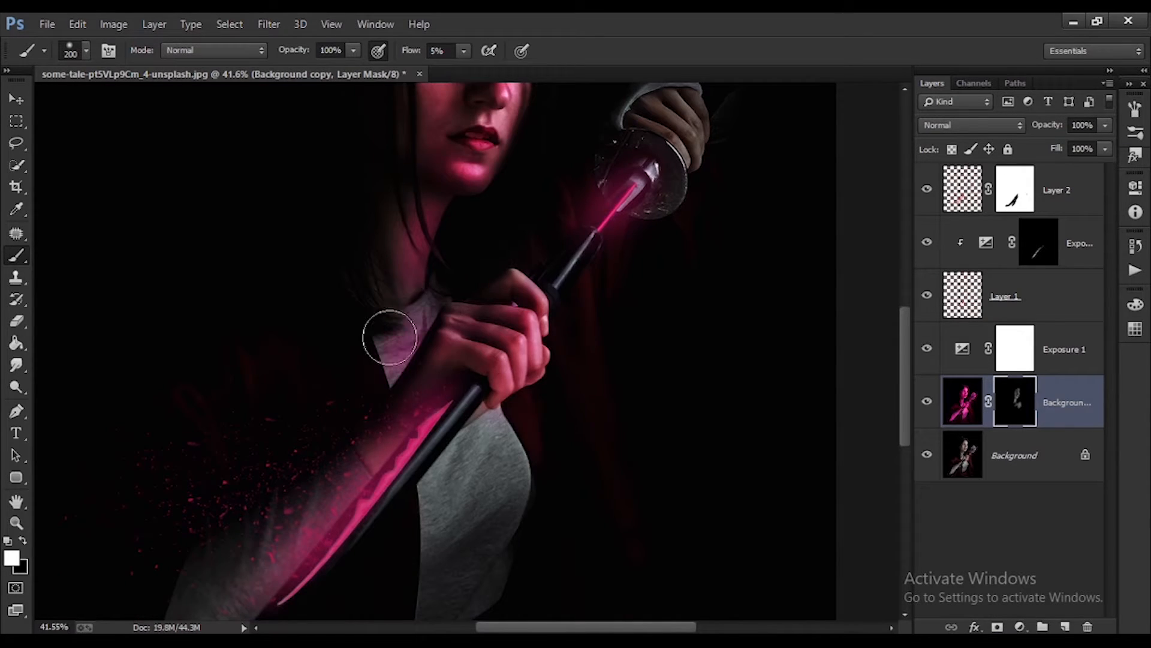
Step: Try spreading the pink light broadly over the shirt and sleeve with a 500 px brush
{"action": "key", "text": "bracketright"}
{"action": "key", "text": "bracketright"}
{"action": "key", "text": "bracketright"}
{"action": "key", "text": "bracketright"}
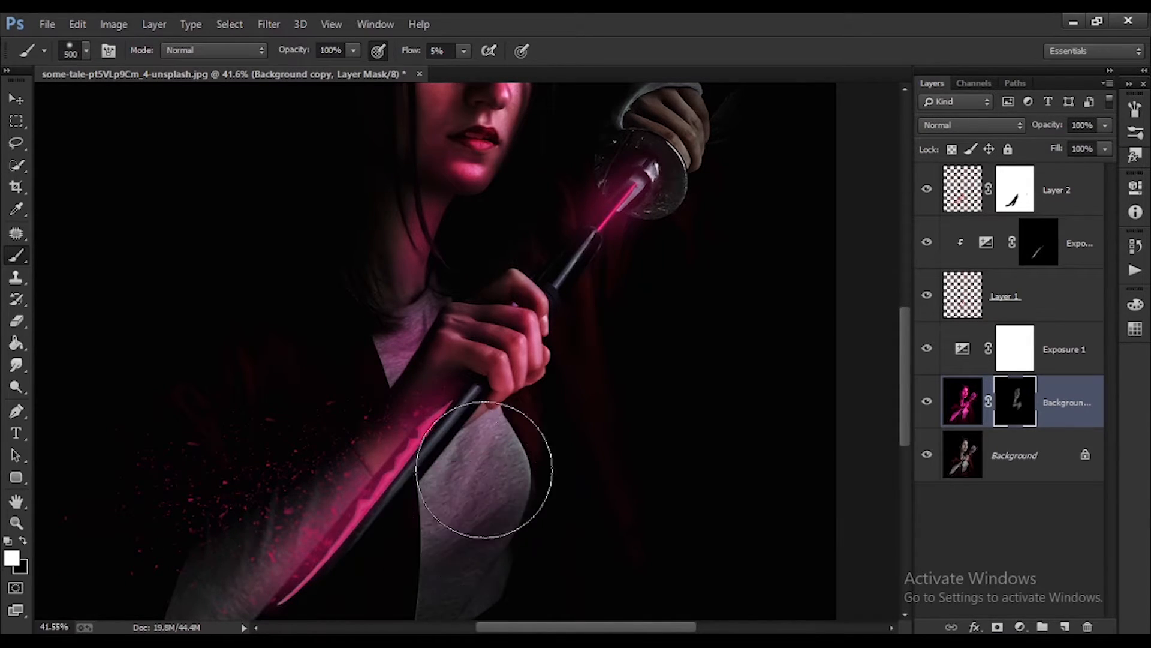
{"action": "scroll", "coordinate": [550, 385], "scroll_direction": "down", "scroll_amount": 3}
{"action": "scroll", "coordinate": [569, 476], "scroll_direction": "up", "scroll_amount": 3}
{"action": "mouse_move", "coordinate": [483, 465]}
{"action": "left_mouse_down"}
{"action": "mouse_move", "coordinate": [454, 377]}
{"action": "mouse_move", "coordinate": [480, 360]}
{"action": "left_mouse_up"}
{"action": "scroll", "coordinate": [534, 300], "scroll_direction": "down", "scroll_amount": 3}
{"action": "scroll", "coordinate": [523, 264], "scroll_direction": "up", "scroll_amount": 2}
{"action": "scroll", "coordinate": [433, 483], "scroll_direction": "up", "scroll_amount": 2}
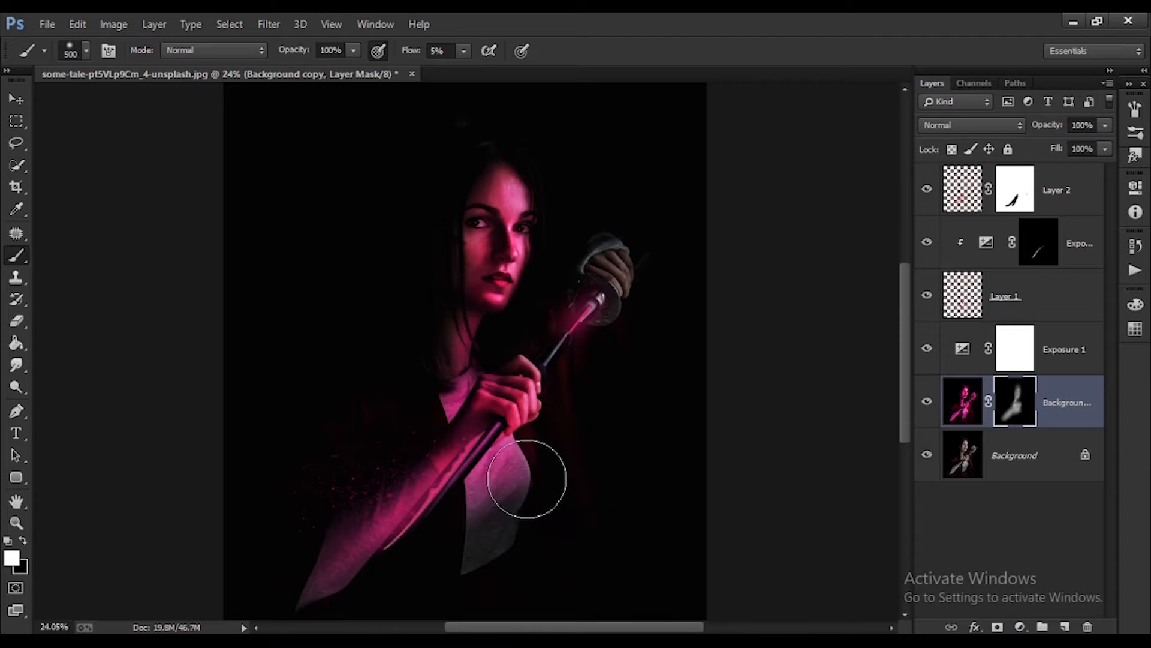
Step: Undo the pink light painted on the Background copy mask over the neck, gripping hand, shirt and sleeve
{"action": "scroll", "coordinate": [484, 537], "scroll_direction": "down", "scroll_amount": 3}
{"action": "scroll", "coordinate": [412, 380], "scroll_direction": "up", "scroll_amount": 3}
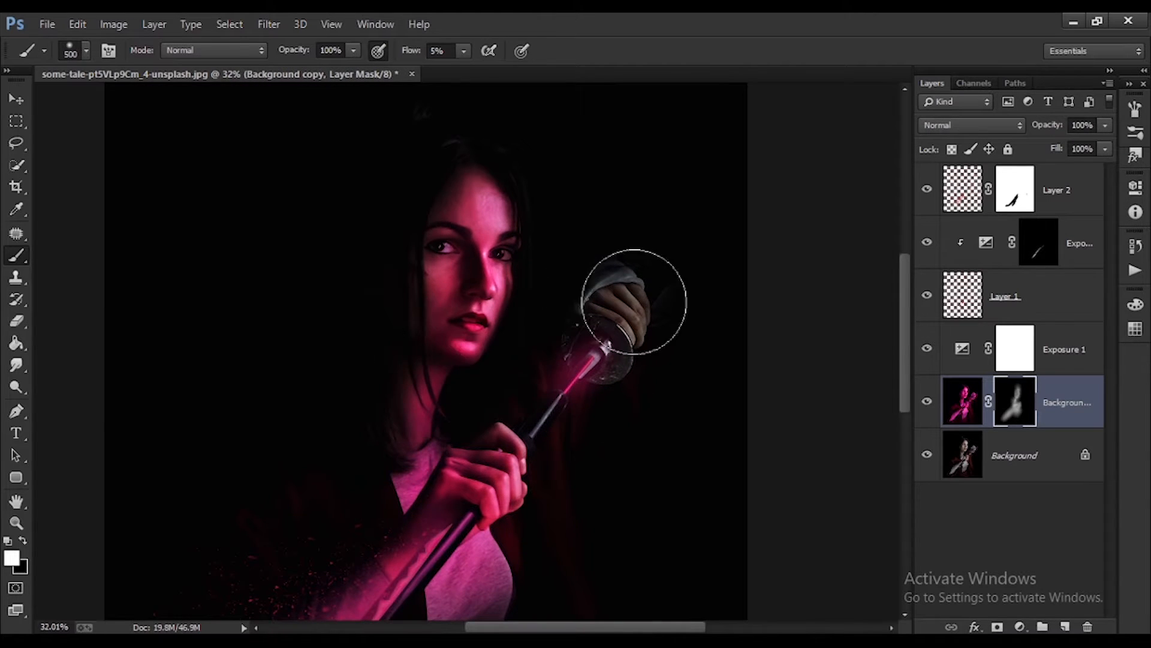
{"action": "scroll", "coordinate": [677, 254], "scroll_direction": "down", "scroll_amount": 3}
{"action": "scroll", "coordinate": [527, 462], "scroll_direction": "up", "scroll_amount": 4}
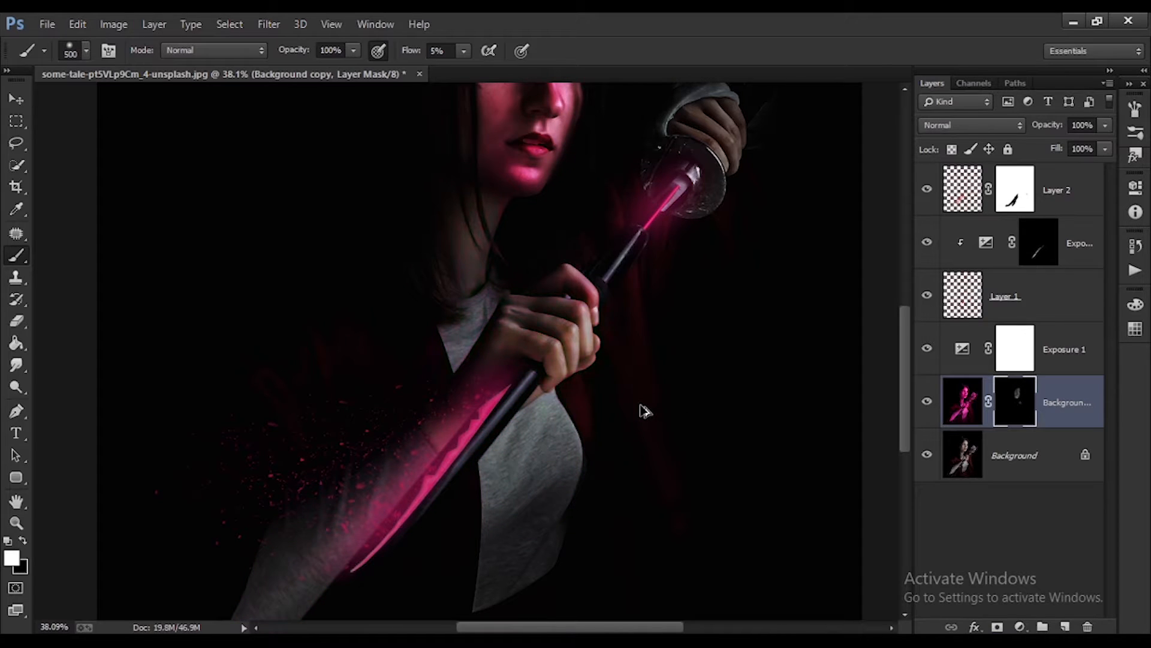
Step: Select the Layer 2 image and strengthen the pink glow along the blade with a 125 px soft brush at 5% flow
{"action": "scroll", "coordinate": [431, 504], "scroll_direction": "up", "scroll_amount": 5}
{"action": "left_click", "coordinate": [973, 197]}
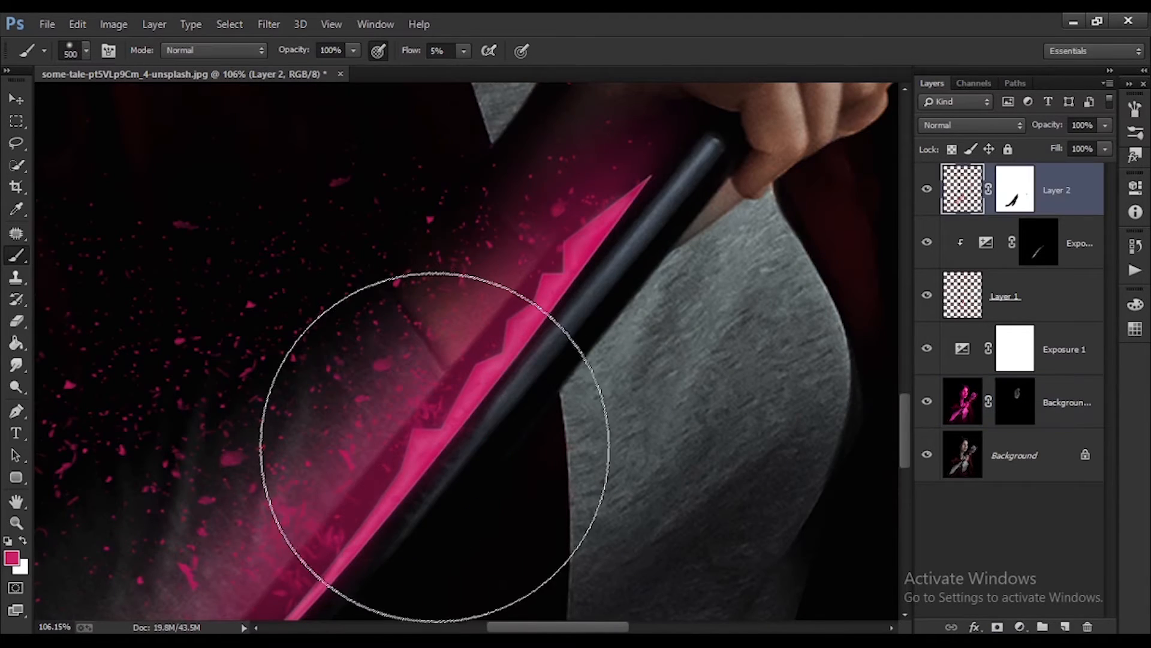
{"action": "key", "text": "bracketleft"}
{"action": "key", "text": "bracketleft"}
{"action": "key", "text": "bracketleft"}
{"action": "key", "text": "bracketleft"}
{"action": "key", "text": "bracketleft"}
{"action": "key", "text": "bracketleft"}
{"action": "key", "text": "bracketleft"}
{"action": "scroll", "coordinate": [219, 571], "scroll_direction": "down", "scroll_amount": 2}
{"action": "scroll", "coordinate": [417, 334], "scroll_direction": "down", "scroll_amount": 3}
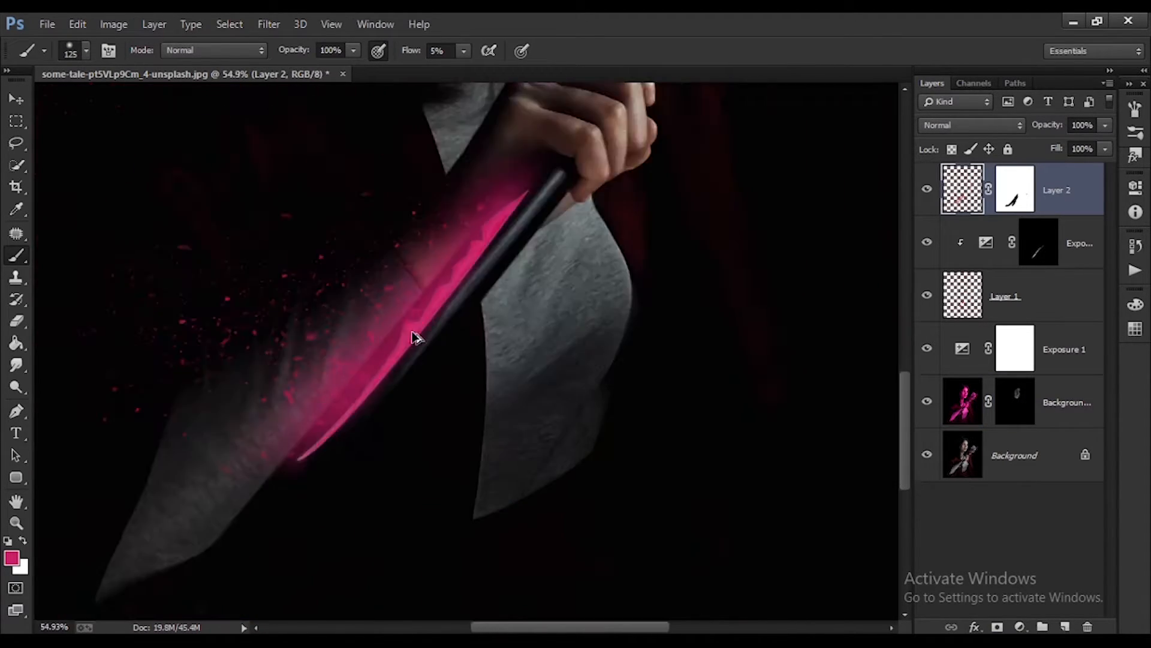
{"action": "left_click_drag", "start_coordinate": [391, 380], "coordinate": [426, 505]}
{"action": "scroll", "coordinate": [455, 441], "scroll_direction": "down", "scroll_amount": 3}
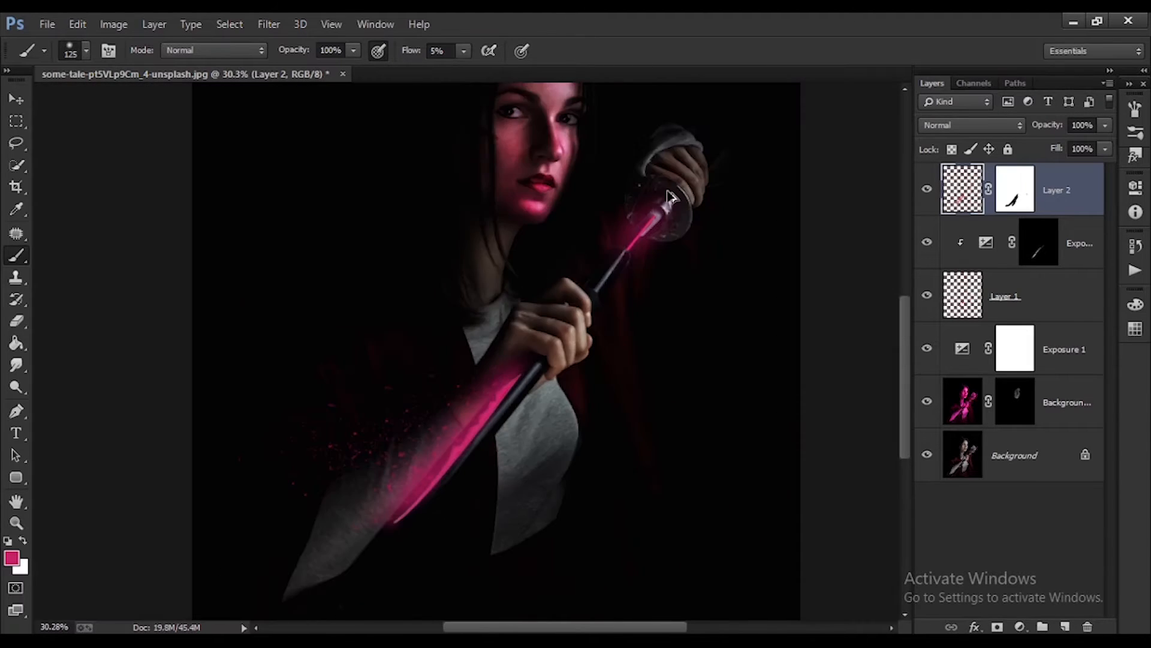
{"action": "scroll", "coordinate": [373, 398], "scroll_direction": "up", "scroll_amount": 5}
{"action": "scroll", "coordinate": [416, 532], "scroll_direction": "down", "scroll_amount": 5}
{"action": "scroll", "coordinate": [509, 361], "scroll_direction": "up", "scroll_amount": 3}
{"action": "scroll", "coordinate": [509, 361], "scroll_direction": "down", "scroll_amount": 5}
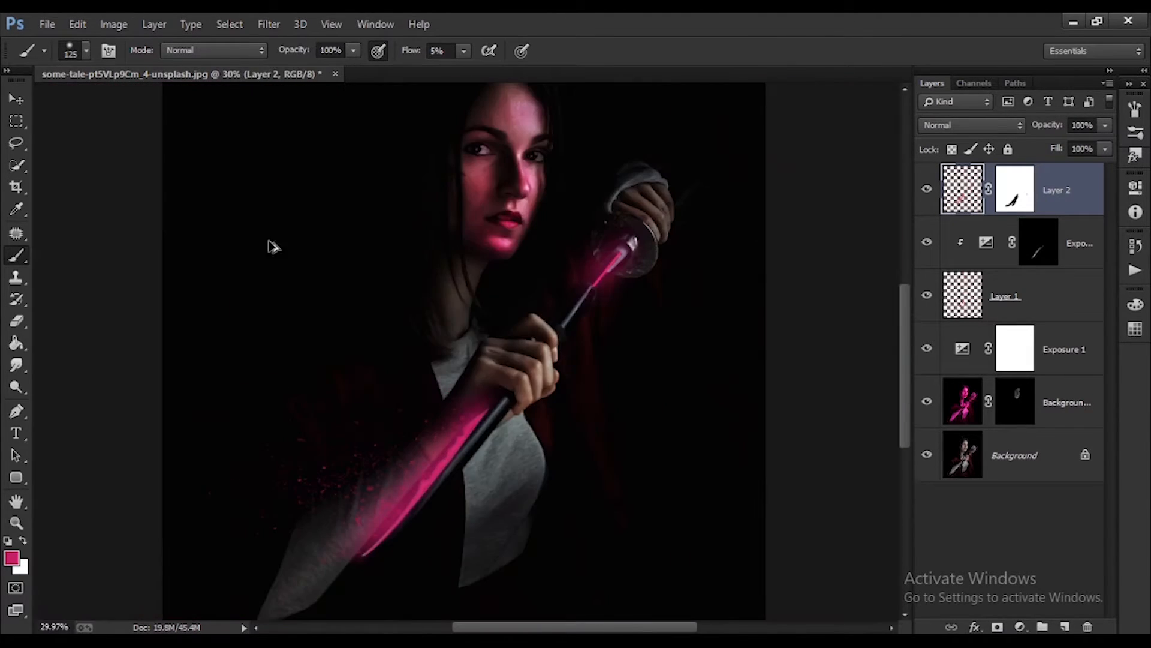
{"action": "left_click", "coordinate": [87, 51]}
{"action": "left_click", "coordinate": [697, 416]}
Step: Brush more pink light over the face on the Background copy mask, using a 400 px soft white brush at 5% flow
{"action": "left_click", "coordinate": [963, 401]}
{"action": "scroll", "coordinate": [451, 564], "scroll_direction": "up", "scroll_amount": 4}
{"action": "scroll", "coordinate": [520, 322], "scroll_direction": "down", "scroll_amount": 5}
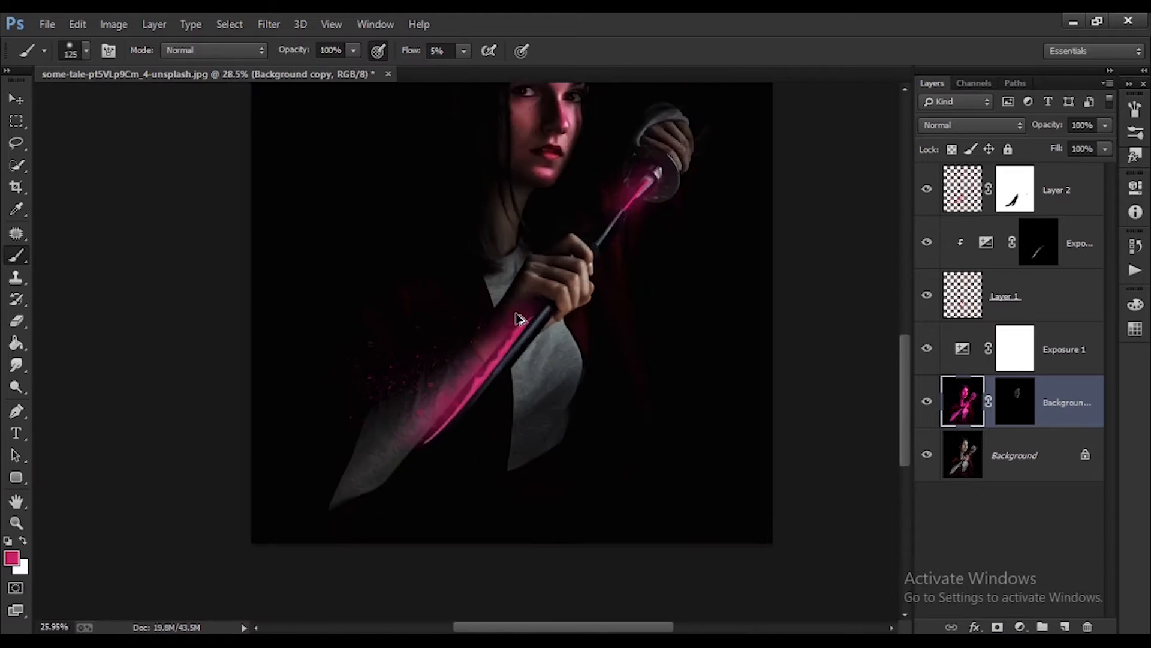
{"action": "scroll", "coordinate": [492, 219], "scroll_direction": "up", "scroll_amount": 4}
{"action": "left_click", "coordinate": [1012, 402]}
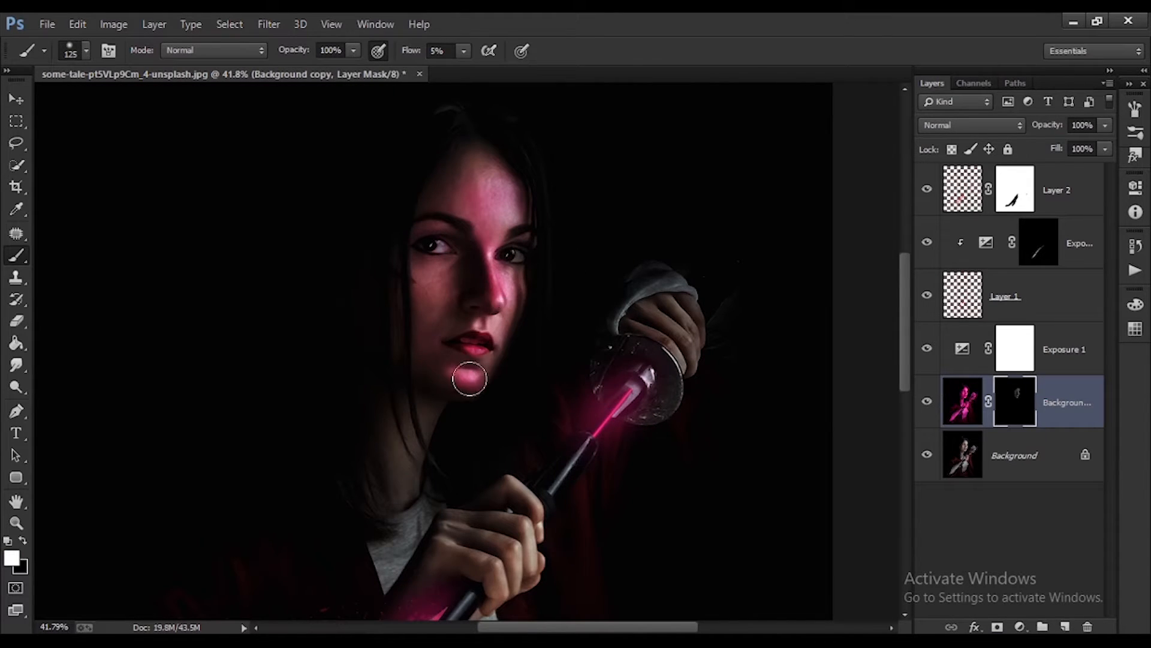
{"action": "scroll", "coordinate": [517, 386], "scroll_direction": "down", "scroll_amount": 4}
{"action": "scroll", "coordinate": [476, 264], "scroll_direction": "up", "scroll_amount": 4}
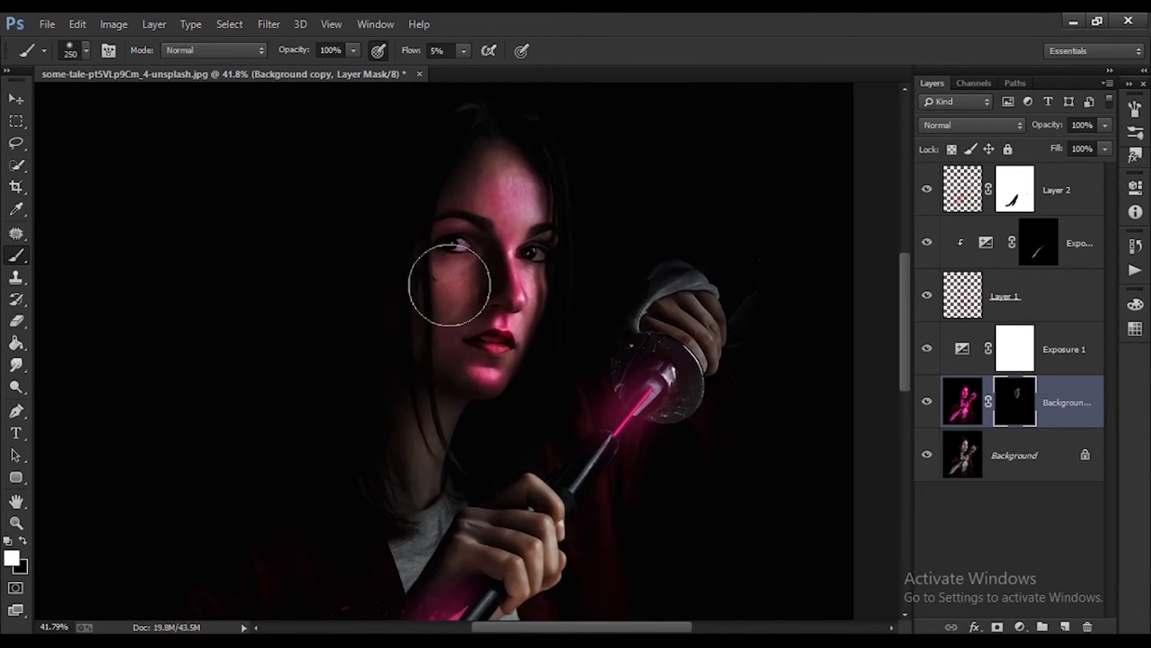
{"action": "key", "text": "bracketright"}
{"action": "key", "text": "bracketright"}
{"action": "mouse_move", "coordinate": [418, 216]}
{"action": "left_mouse_down"}
{"action": "mouse_move", "coordinate": [455, 235]}
{"action": "mouse_move", "coordinate": [499, 177]}
{"action": "left_mouse_up"}
{"action": "scroll", "coordinate": [448, 349], "scroll_direction": "down", "scroll_amount": 1}
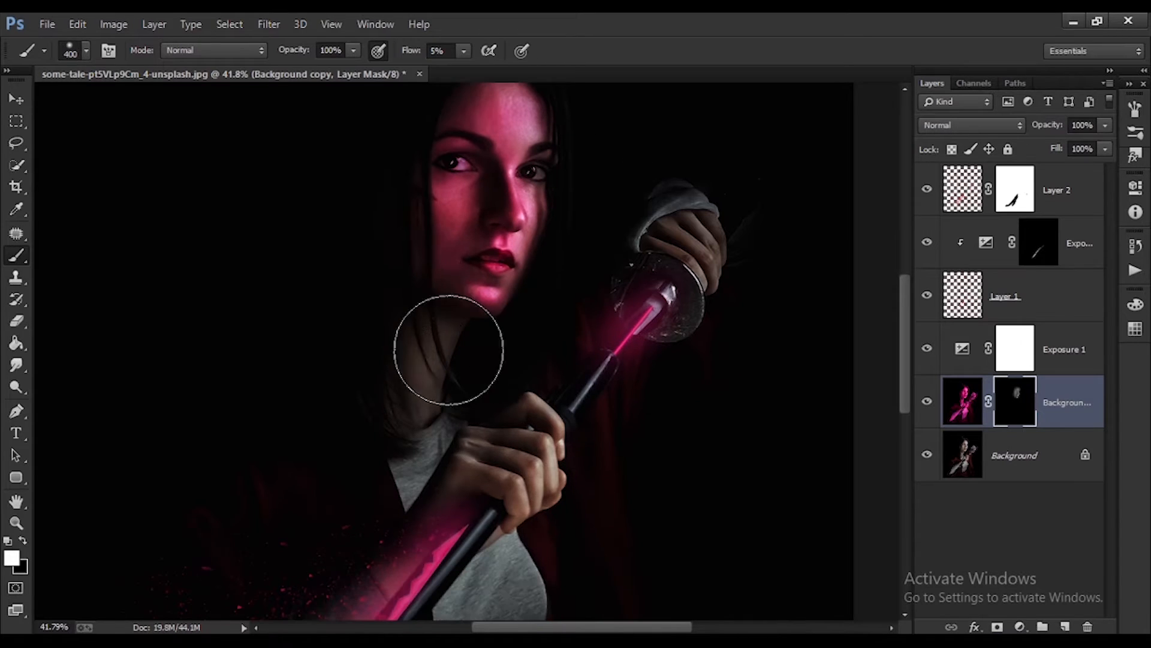
Step: Brush the pink light onto the neck, shirt collar, hand gripping the scabbard and sleeve on the Background copy mask
{"action": "scroll", "coordinate": [609, 463], "scroll_direction": "down", "scroll_amount": 3}
{"action": "scroll", "coordinate": [467, 280], "scroll_direction": "up", "scroll_amount": 2}
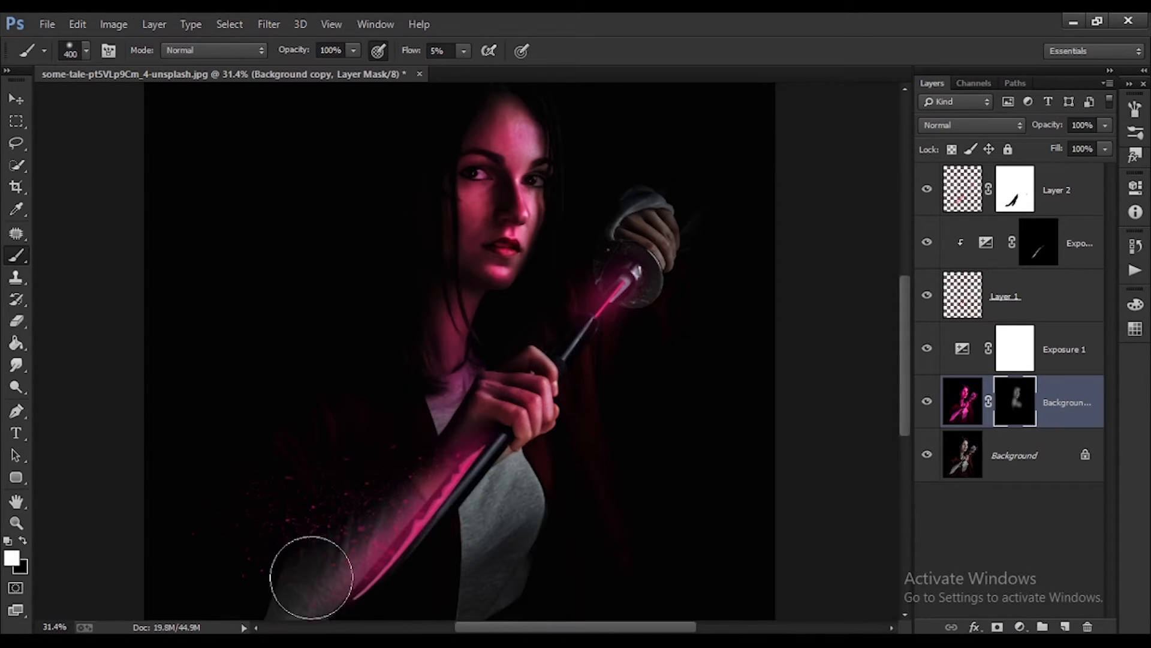
{"action": "scroll", "coordinate": [311, 577], "scroll_direction": "down", "scroll_amount": 1}
{"action": "scroll", "coordinate": [602, 509], "scroll_direction": "down", "scroll_amount": 5}
{"action": "scroll", "coordinate": [496, 360], "scroll_direction": "up", "scroll_amount": 12}
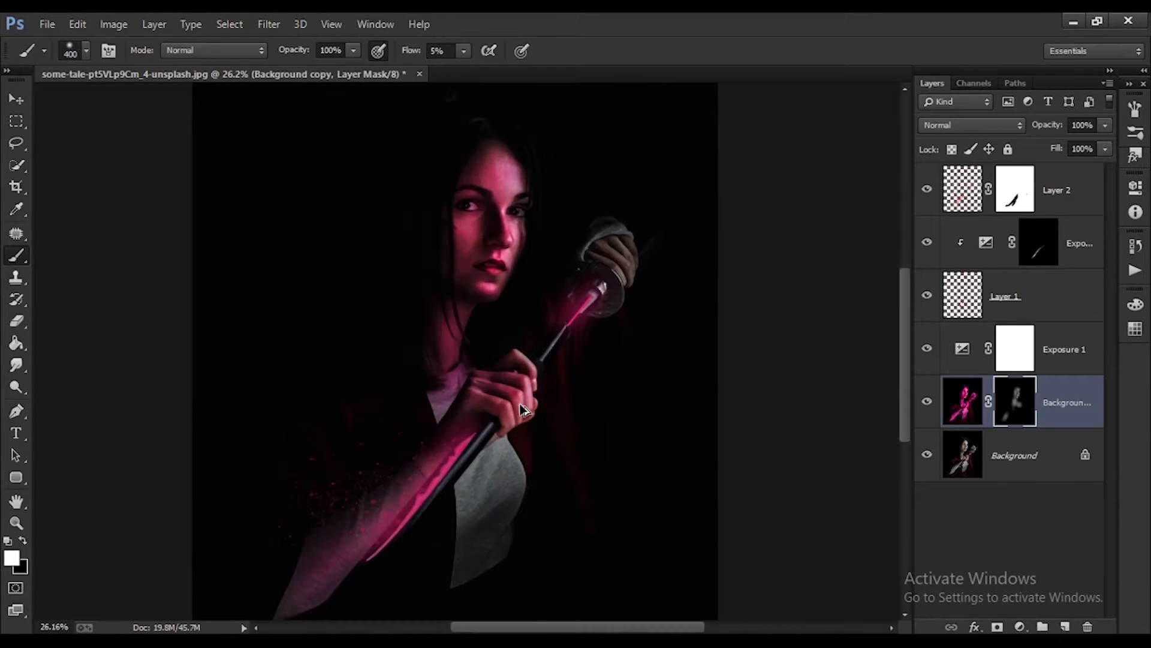
Step: Stamp all visible layers into a new layer and move it to the top of the layer stack
{"action": "scroll", "coordinate": [422, 478], "scroll_direction": "down", "scroll_amount": 10}
{"action": "scroll", "coordinate": [784, 134], "scroll_direction": "up", "scroll_amount": 14}
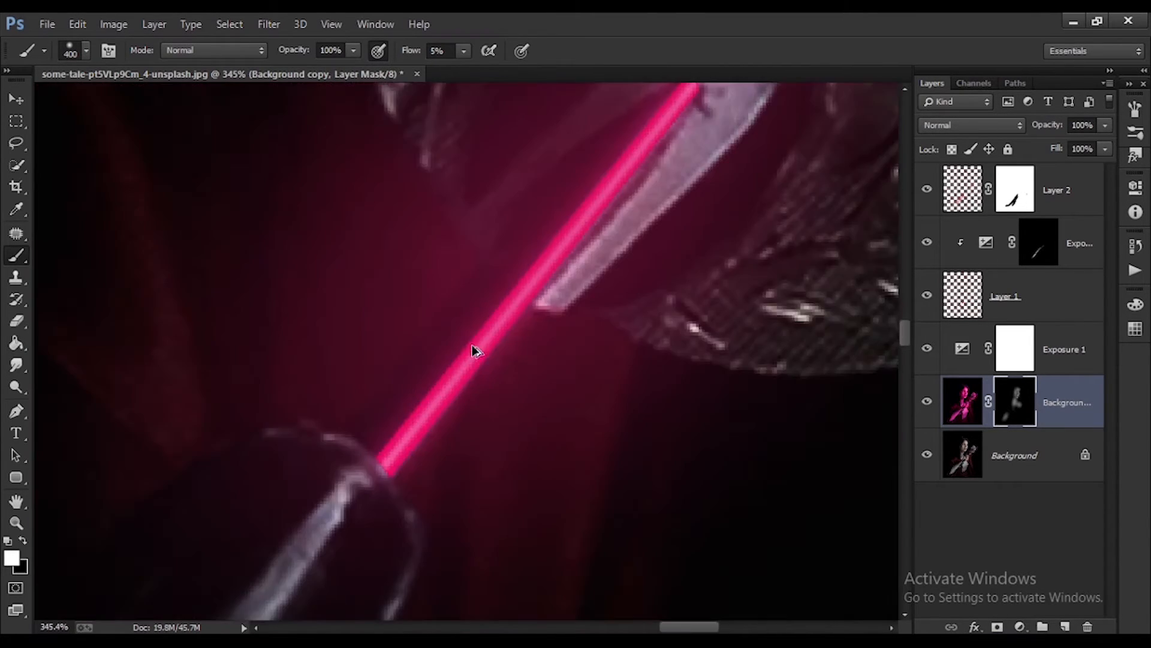
{"action": "scroll", "coordinate": [462, 504], "scroll_direction": "down", "scroll_amount": 16}
{"action": "scroll", "coordinate": [474, 465], "scroll_direction": "up", "scroll_amount": 4}
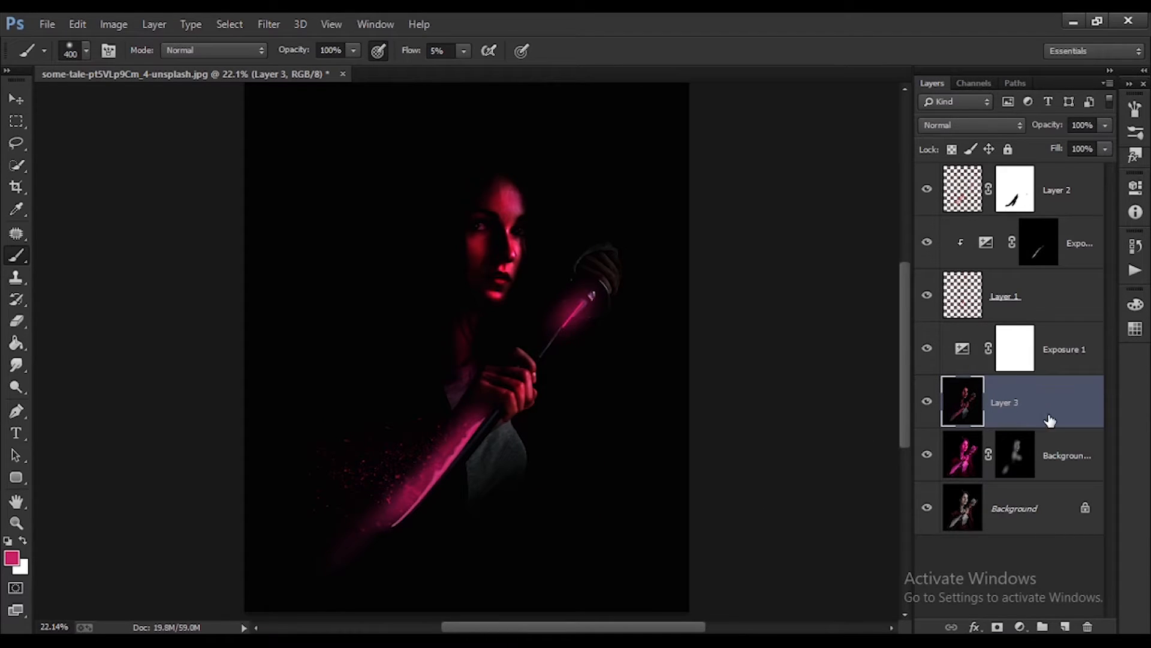
{"action": "left_click_drag", "start_coordinate": [1050, 420], "coordinate": [945, 171]}
Step: Open the Camera Raw filter on Layer 3 and set exposure -0.40, contrast +32, highlights +18, shadows +30, whites -13 and blacks -18
{"action": "left_click", "coordinate": [269, 24]}
{"action": "left_click", "coordinate": [327, 136]}
{"action": "left_click_drag", "start_coordinate": [854, 361], "coordinate": [835, 361]}
{"action": "left_click_drag", "start_coordinate": [853, 387], "coordinate": [885, 387]}
{"action": "left_click_drag", "start_coordinate": [835, 361], "coordinate": [844, 364]}
{"action": "left_click_drag", "start_coordinate": [853, 412], "coordinate": [869, 436]}
{"action": "left_click_drag", "start_coordinate": [864, 441], "coordinate": [840, 466]}
Step: Set clarity to +62 and vibrance to +27, and apply moderate luminance noise reduction
{"action": "left_click_drag", "start_coordinate": [852, 490], "coordinate": [915, 531]}
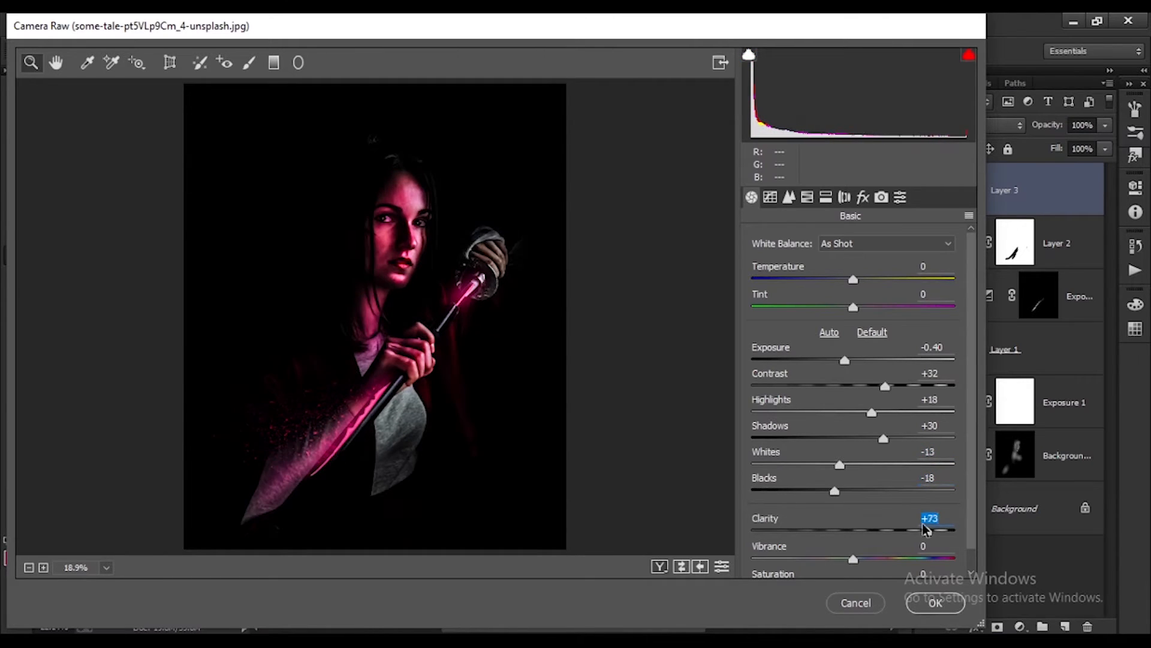
{"action": "left_click_drag", "start_coordinate": [853, 559], "coordinate": [877, 557]}
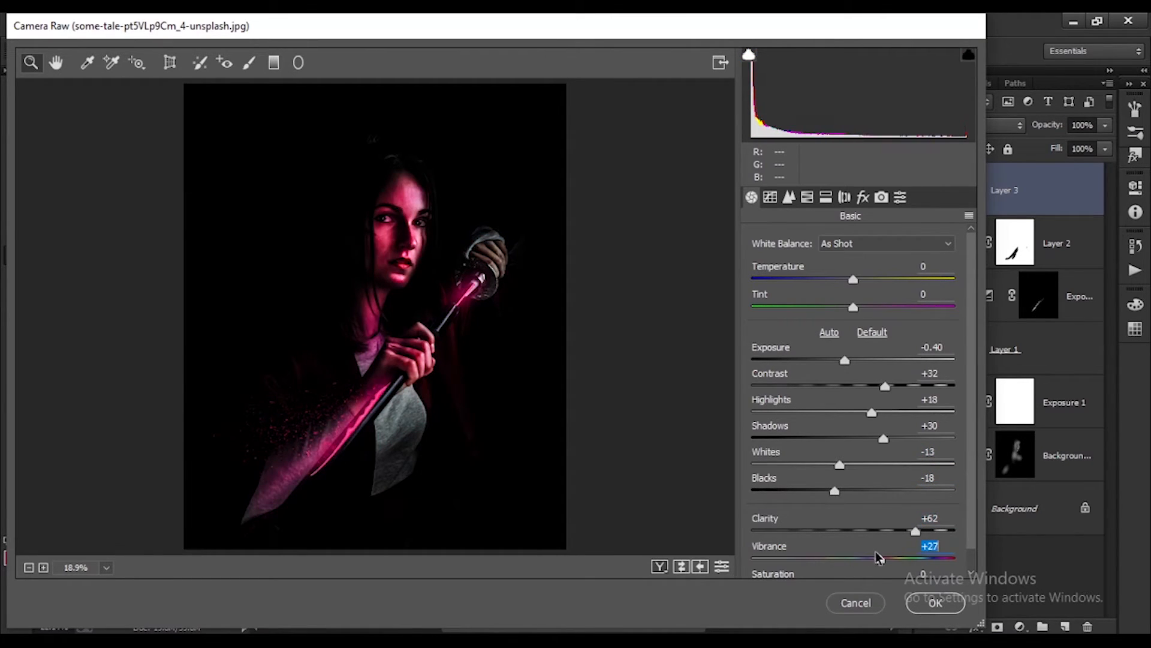
{"action": "left_click", "coordinate": [789, 198]}
{"action": "left_click_drag", "start_coordinate": [752, 407], "coordinate": [832, 408]}
Step: Set the HSL luminance of the aquas to -6 and of the purples to +100
{"action": "left_click", "coordinate": [807, 197]}
{"action": "left_click_drag", "start_coordinate": [858, 515], "coordinate": [1005, 489]}
{"action": "left_click", "coordinate": [857, 264]}
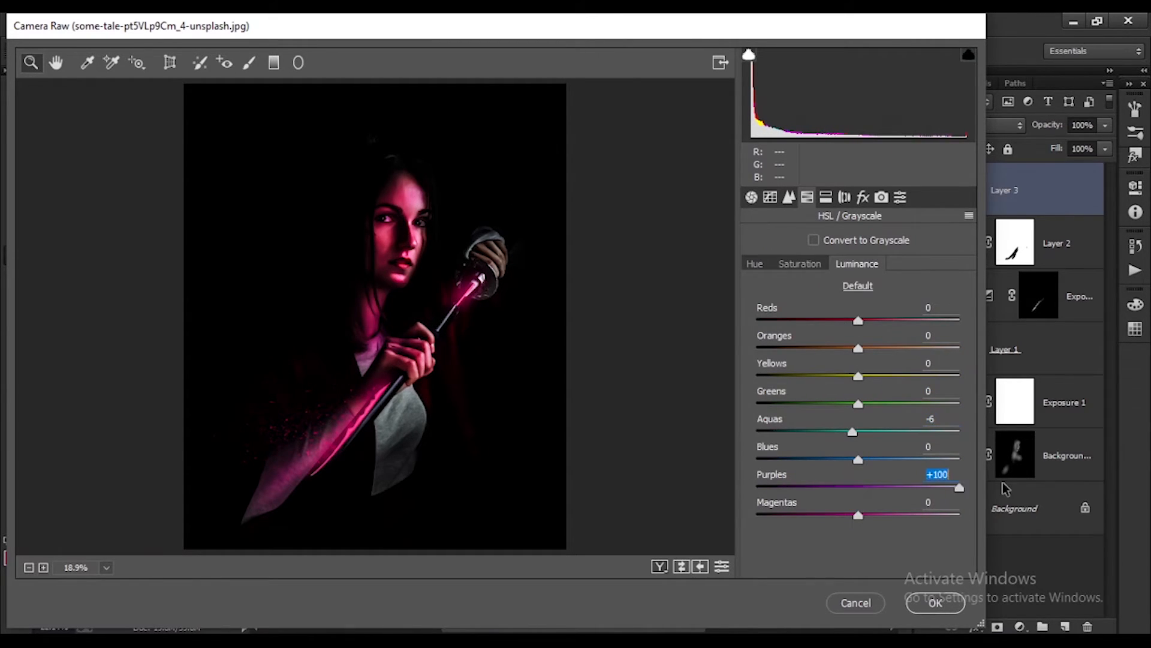
Step: Set the purples hue to -1, shift the magentas hue toward red and apply the Camera Raw adjustments
{"action": "left_click_drag", "start_coordinate": [858, 515], "coordinate": [973, 514]}
{"action": "left_click", "coordinate": [754, 264]}
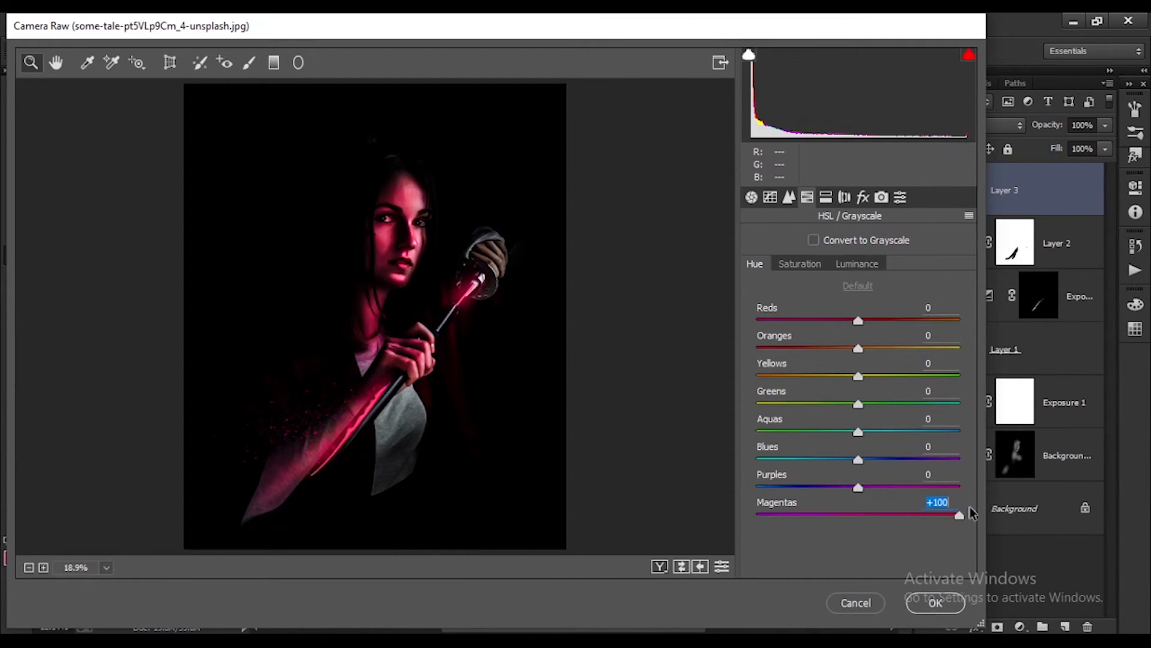
{"action": "mouse_move", "coordinate": [858, 487]}
{"action": "left_mouse_down"}
{"action": "mouse_move", "coordinate": [876, 487]}
{"action": "mouse_move", "coordinate": [855, 489]}
{"action": "left_mouse_up"}
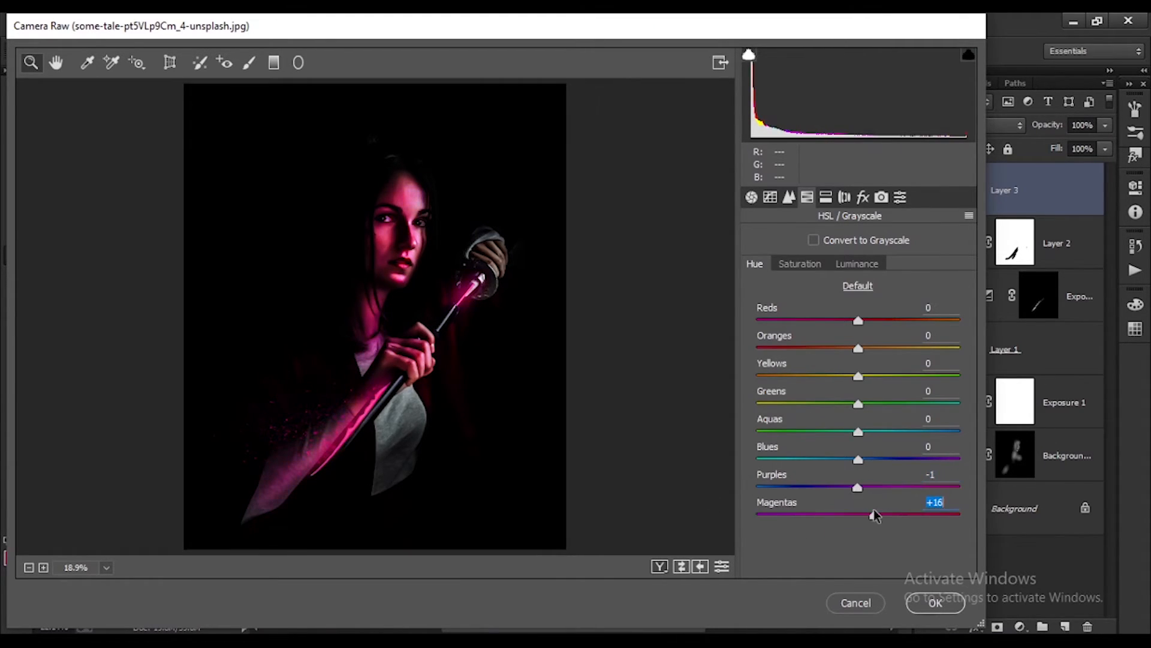
{"action": "left_click", "coordinate": [936, 603]}
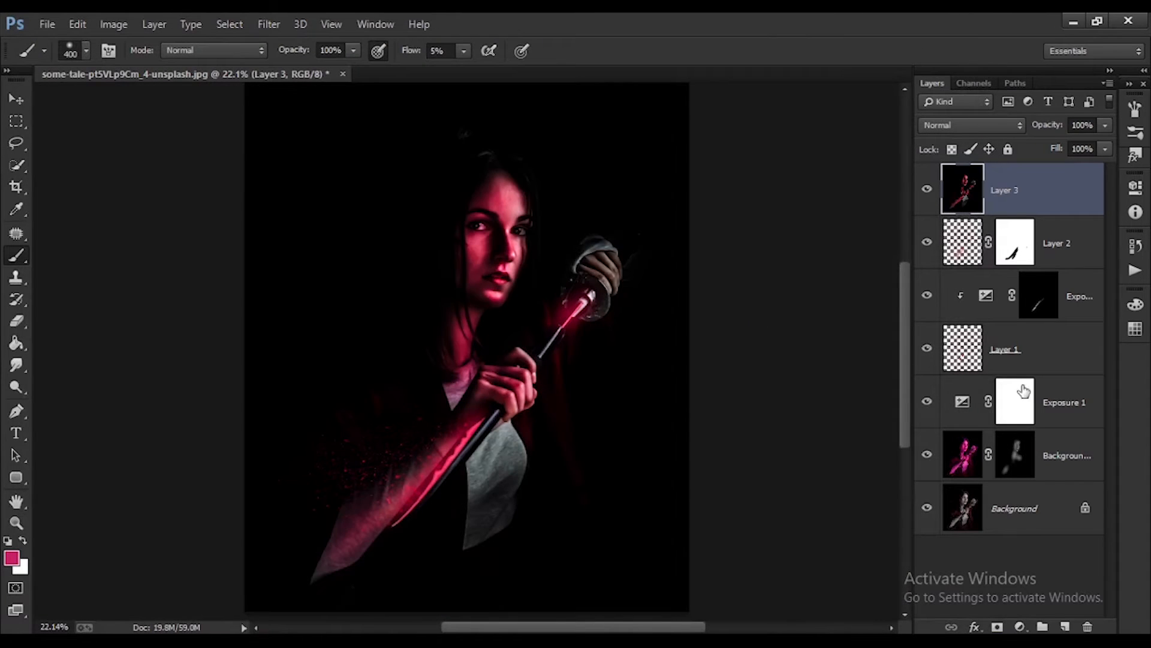
Step: Add a Hue/Saturation adjustment layer above Layer 3 and shift the glow colour with hue +21 and lightness -7
{"action": "left_click", "coordinate": [1020, 627]}
{"action": "left_click", "coordinate": [1015, 419]}
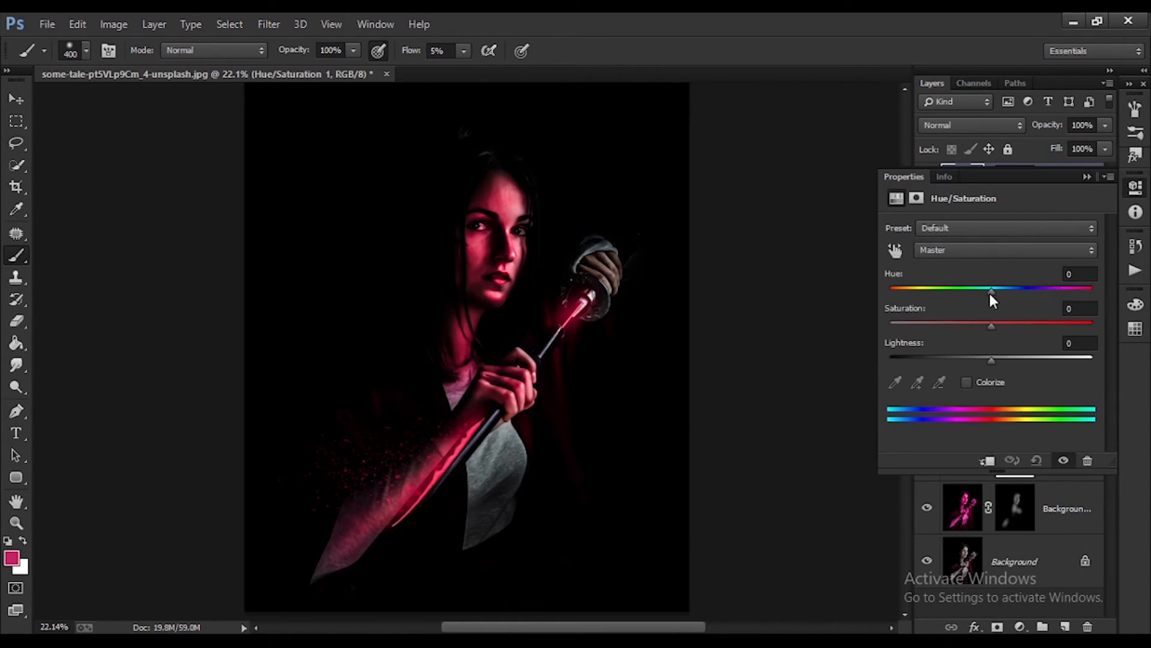
{"action": "left_click_drag", "start_coordinate": [991, 294], "coordinate": [983, 361]}
{"action": "left_click_drag", "start_coordinate": [1016, 292], "coordinate": [1004, 347]}
{"action": "mouse_move", "coordinate": [999, 326]}
{"action": "left_mouse_down"}
{"action": "mouse_move", "coordinate": [938, 324]}
{"action": "mouse_move", "coordinate": [1054, 337]}
{"action": "mouse_move", "coordinate": [954, 351]}
{"action": "mouse_move", "coordinate": [991, 339]}
{"action": "left_mouse_up"}
{"action": "left_click_drag", "start_coordinate": [1002, 292], "coordinate": [991, 367]}
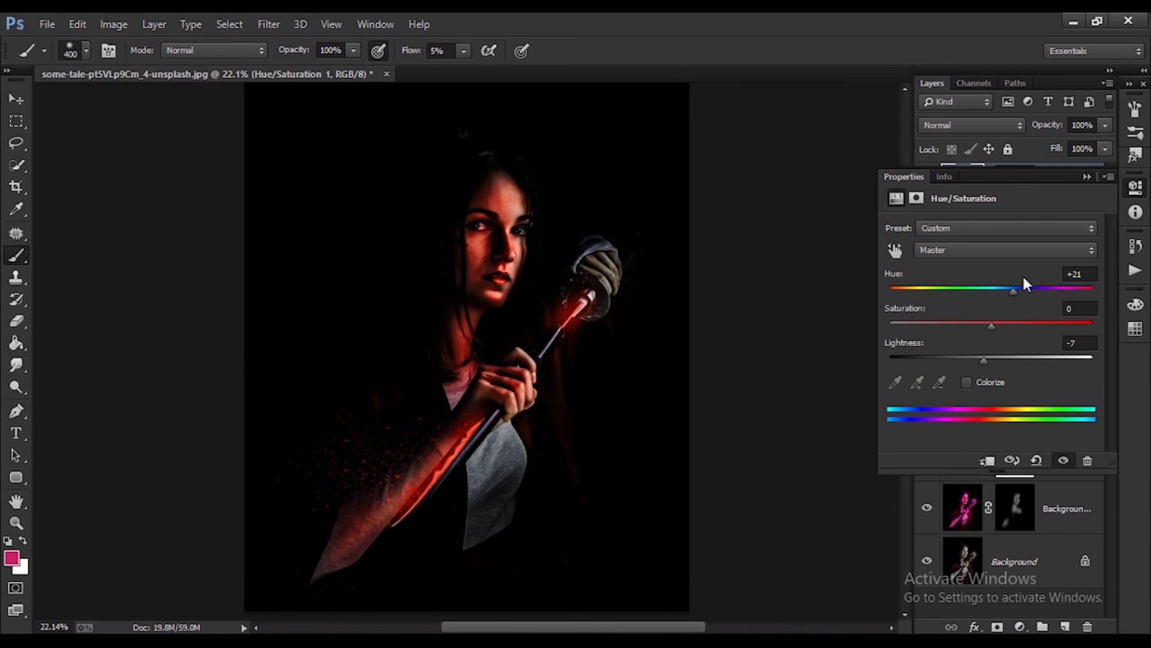